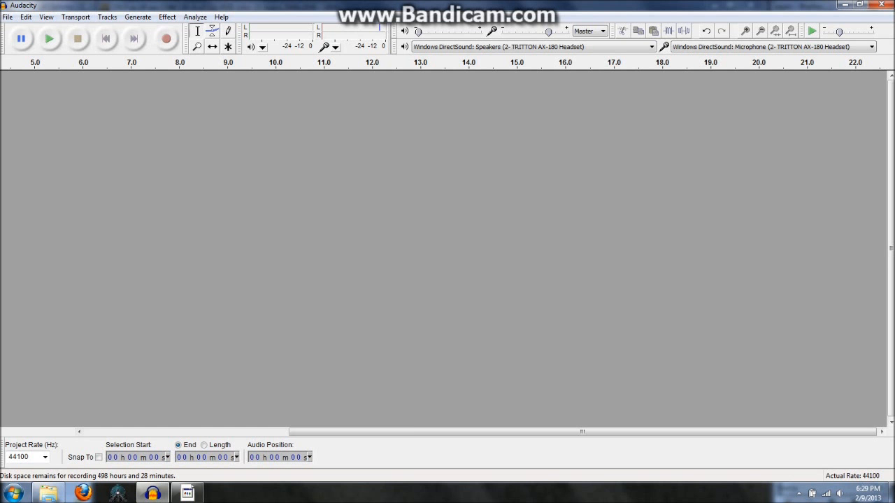
key("r")
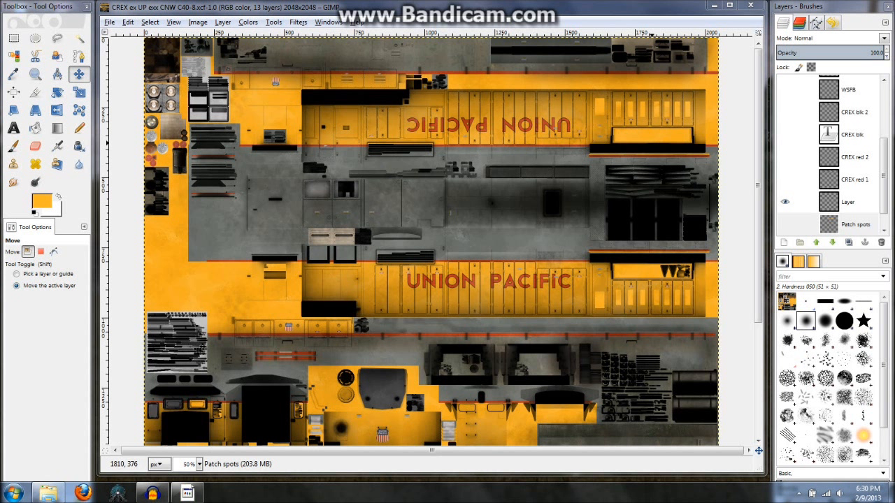
- Choose the Airbrush tool and make the layer named Layer active, at the lower UNION PACIFIC lettering
left_click(856, 224)
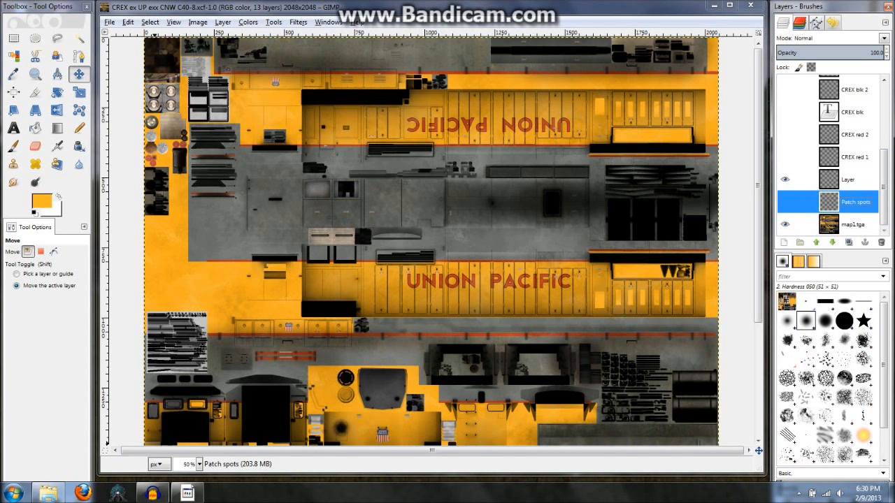
key("1")
key("2")
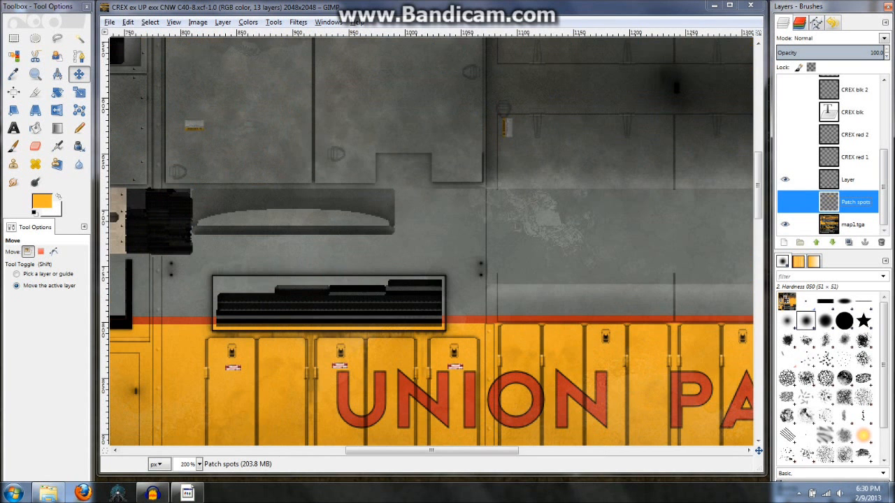
scroll(309, 270, "down", 5)
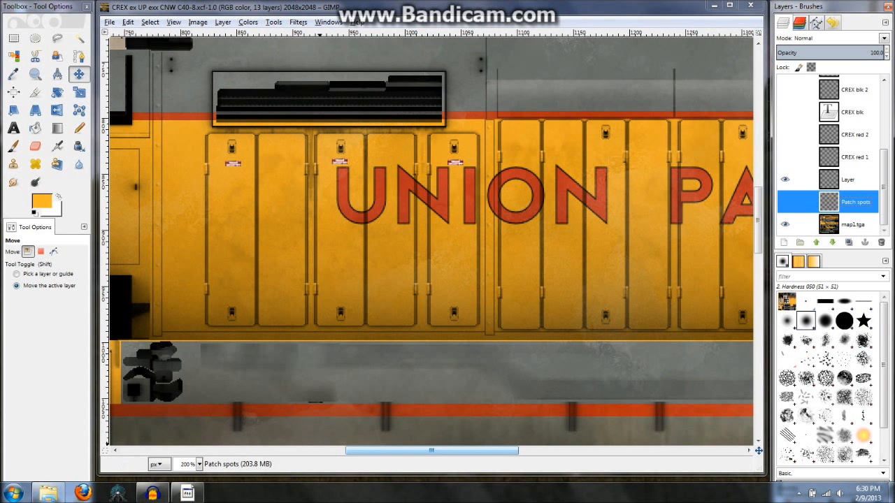
left_click_drag(431, 450, 279, 451)
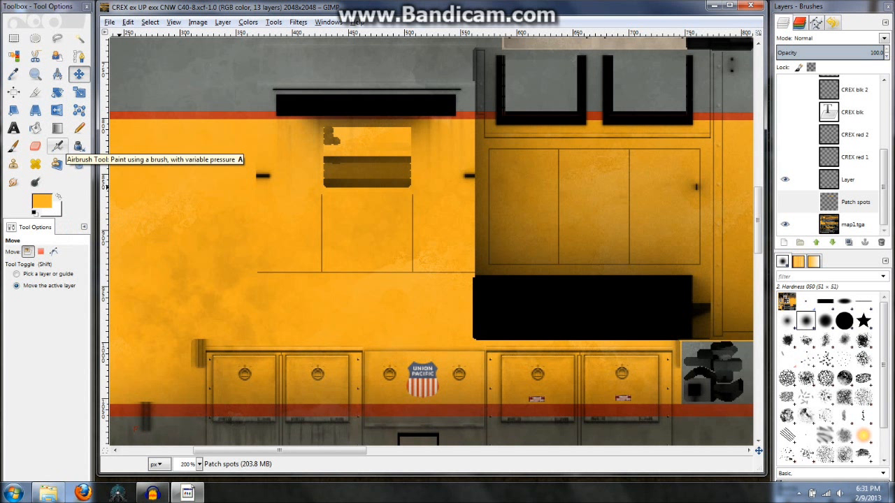
left_click(58, 146)
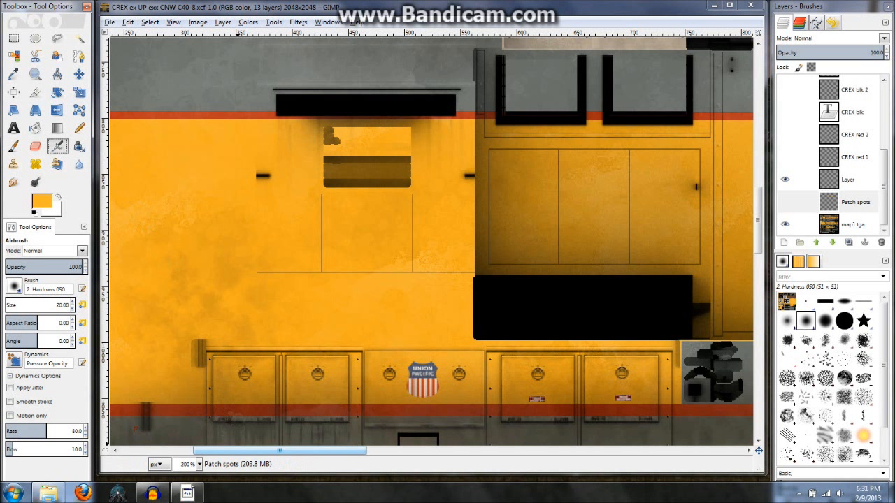
left_click(848, 180)
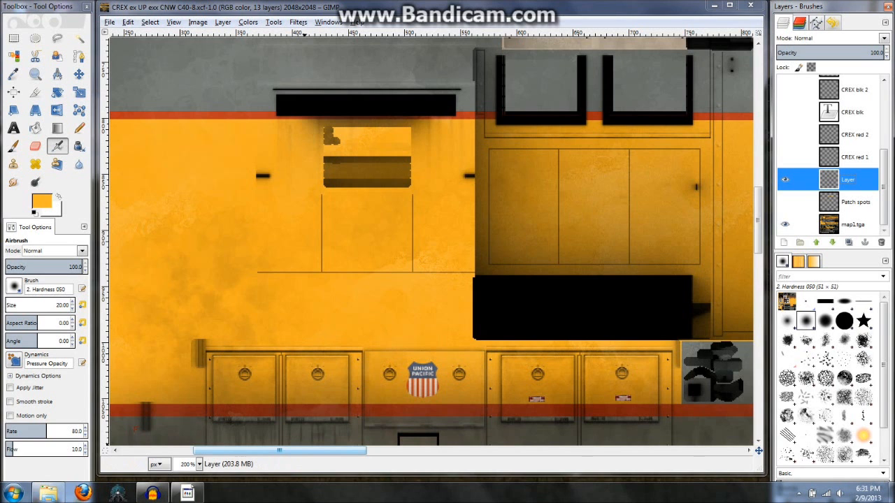
left_click_drag(279, 451, 449, 450)
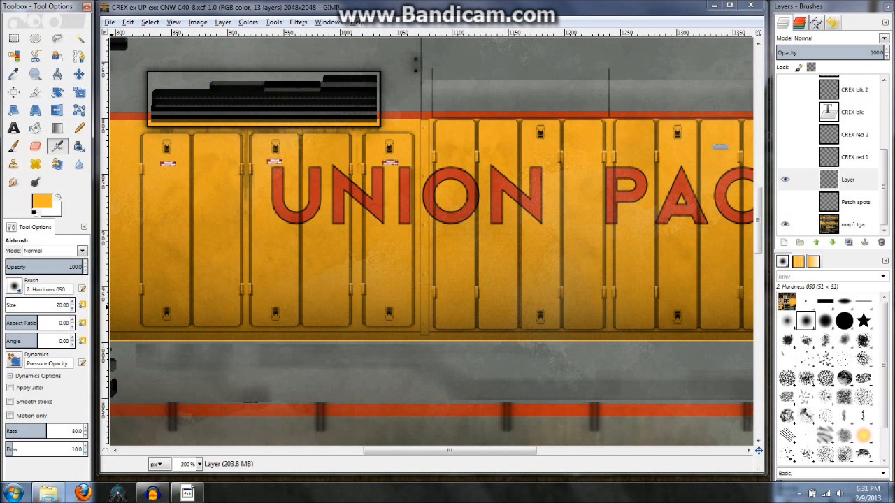
- Airbrush yellow over the left stem of the U in UNION PACIFIC with brush size 10 and rate 150
left_click(58, 305)
key("BackSpace")
left_click_drag(47, 431, 87, 431)
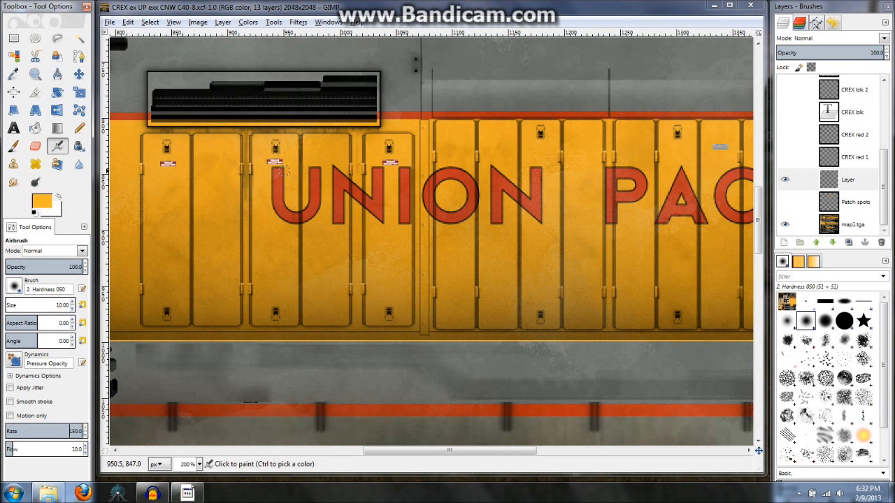
mouse_move(283, 170)
left_mouse_down()
mouse_move(267, 169)
mouse_move(278, 167)
mouse_move(268, 189)
mouse_move(272, 180)
mouse_move(272, 200)
mouse_move(280, 185)
mouse_move(277, 203)
mouse_move(274, 187)
left_mouse_up()
mouse_move(274, 183)
left_mouse_down()
mouse_move(271, 206)
mouse_move(271, 186)
mouse_move(286, 175)
mouse_move(281, 193)
mouse_move(278, 171)
left_mouse_up()
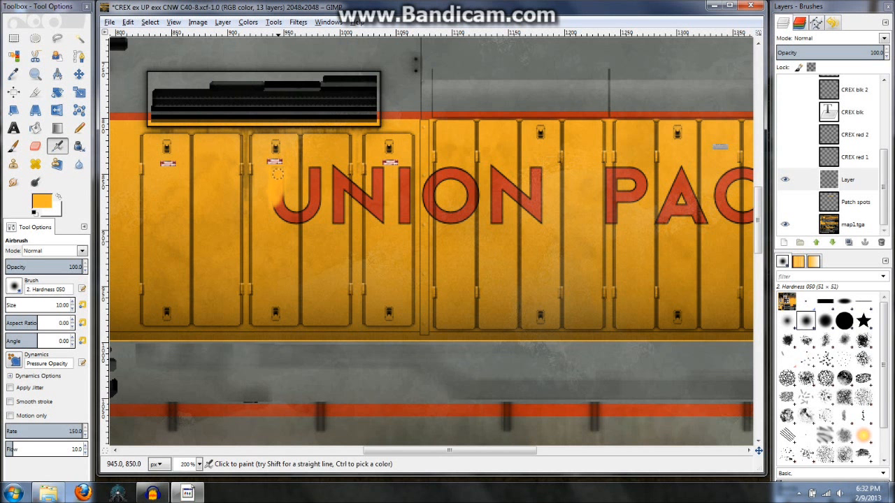
- Examine the Union Pacific shields on the upper side panel and on the locomotive's nose
left_click_drag(450, 450, 293, 450)
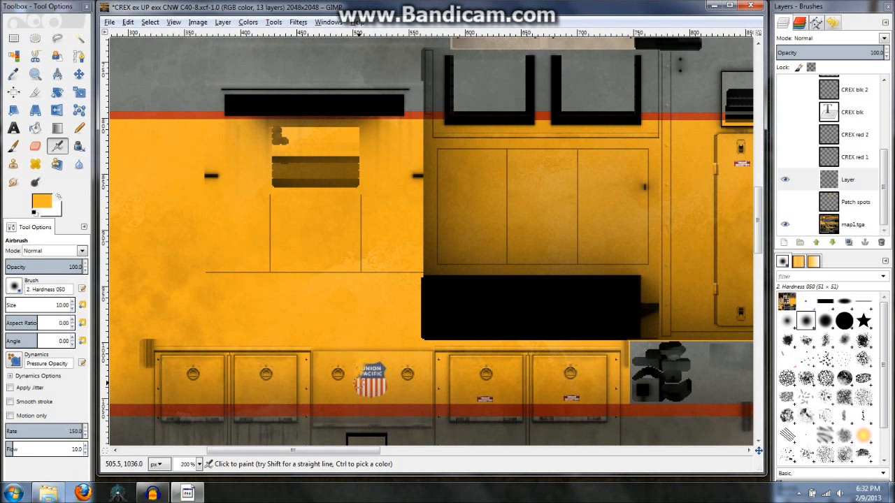
scroll(358, 359, "up", 10)
scroll(357, 358, "up", 3)
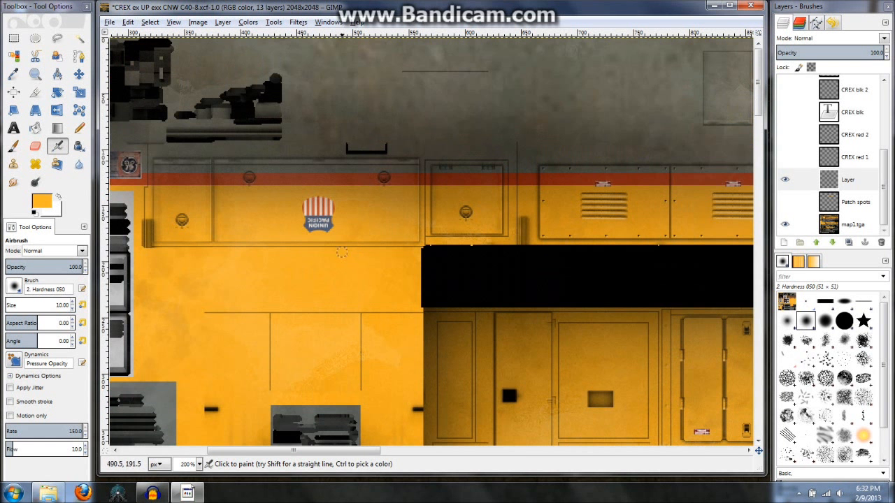
left_click_drag(327, 228, 331, 224)
scroll(331, 231, "down", 10)
scroll(330, 235, "down", 20)
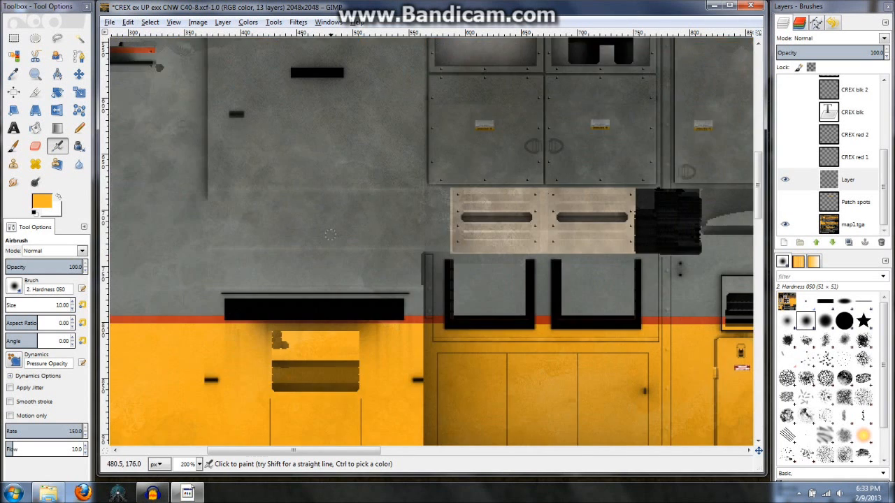
scroll(330, 235, "down", 5)
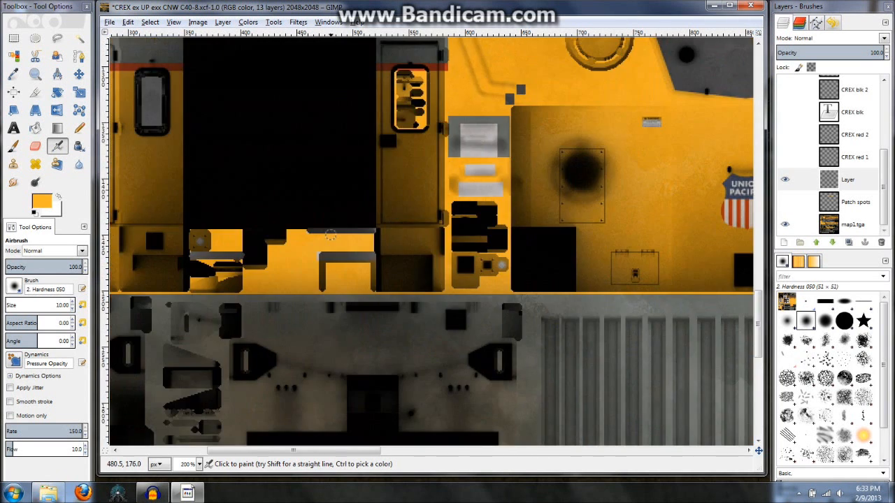
left_click_drag(293, 451, 383, 450)
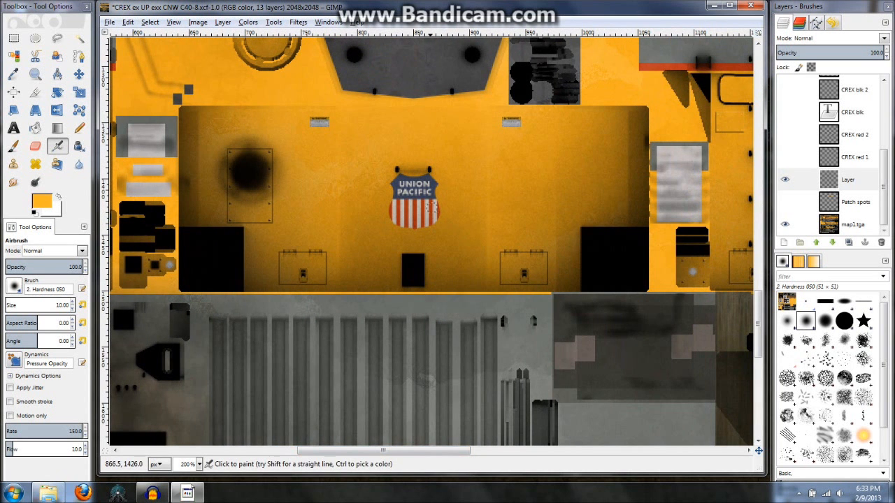
mouse_move(397, 199)
left_mouse_down()
mouse_move(410, 205)
mouse_move(419, 190)
mouse_move(411, 199)
mouse_move(421, 205)
left_mouse_up()
scroll(285, 194, "up", 12)
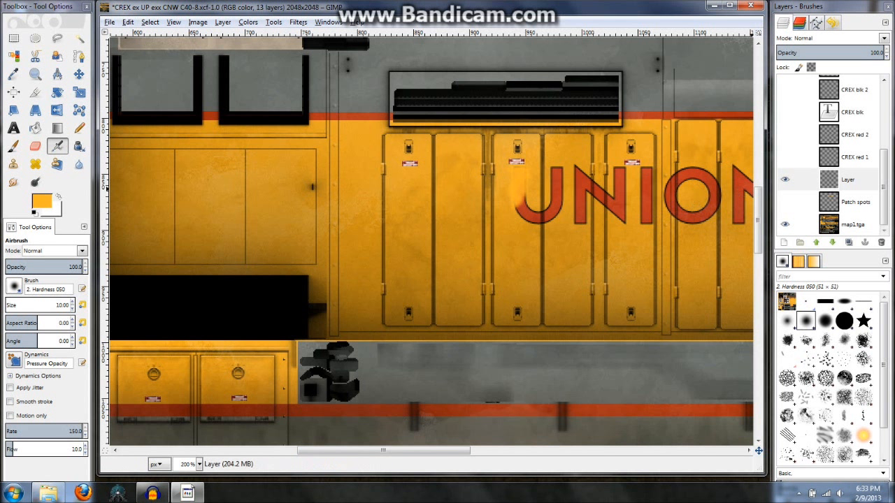
- Hide the layer named Layer and show the Patch spots layer to check the patches across the whole texture
left_click(784, 180)
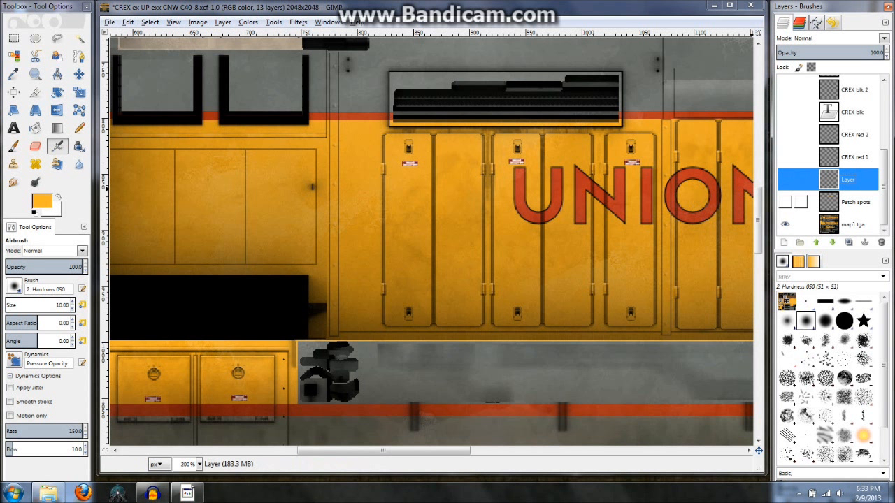
left_click(784, 202)
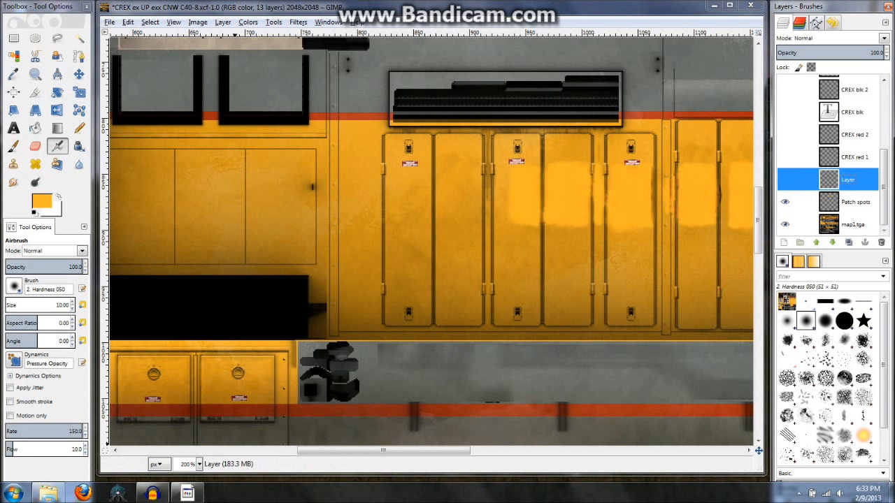
key("1")
key("shift+2")
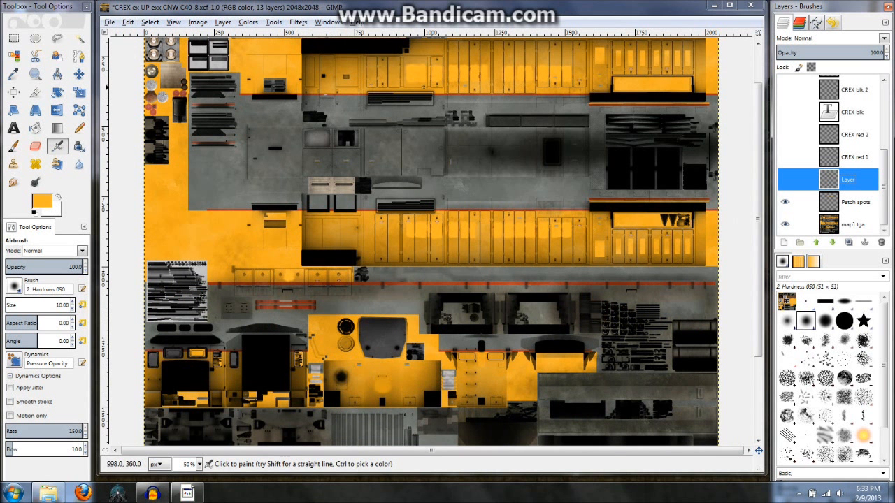
scroll(431, 241, "up", 3)
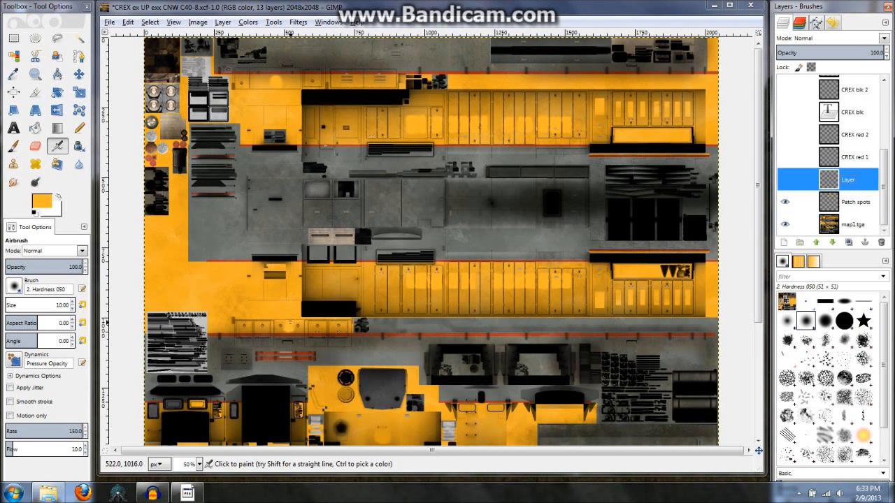
scroll(430, 240, "down", 5)
scroll(431, 241, "up", 5)
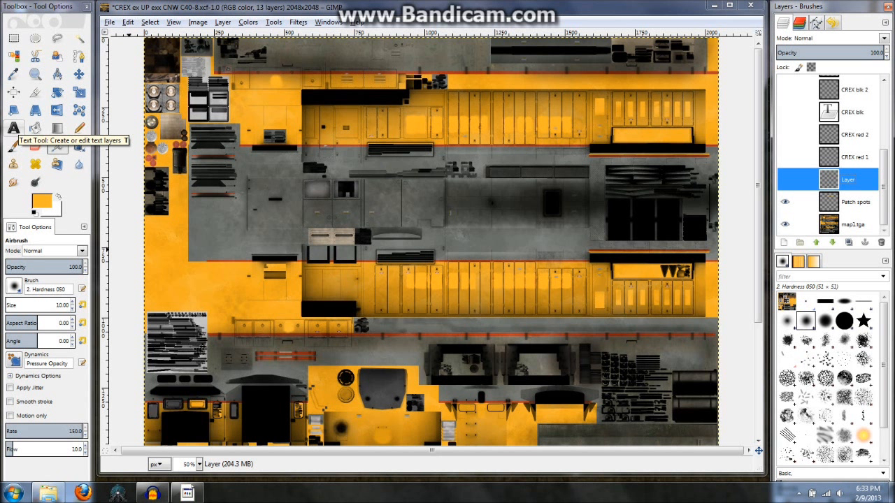
- Set up the Text tool with the Serif font and the red text color ff0000
left_click(13, 128)
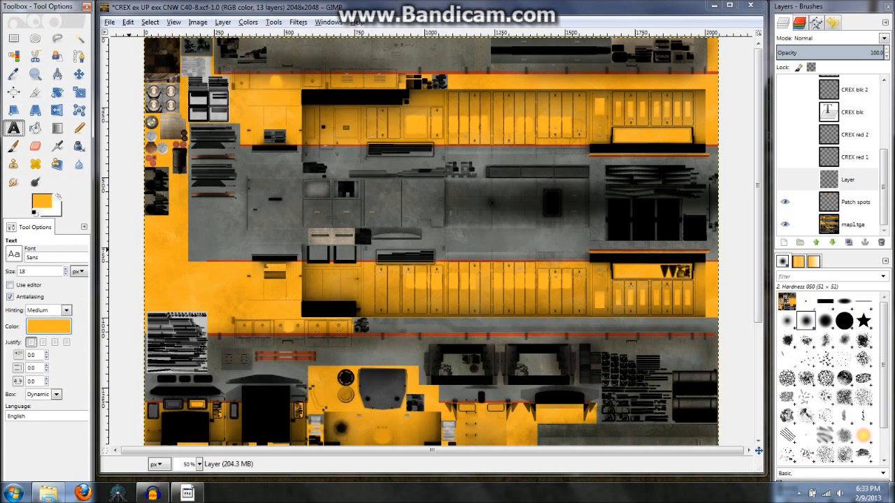
left_click(48, 325)
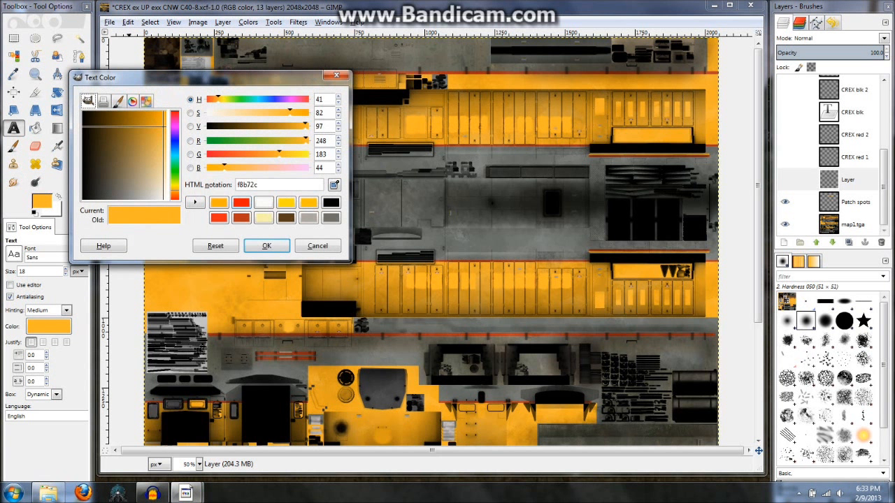
left_click(241, 203)
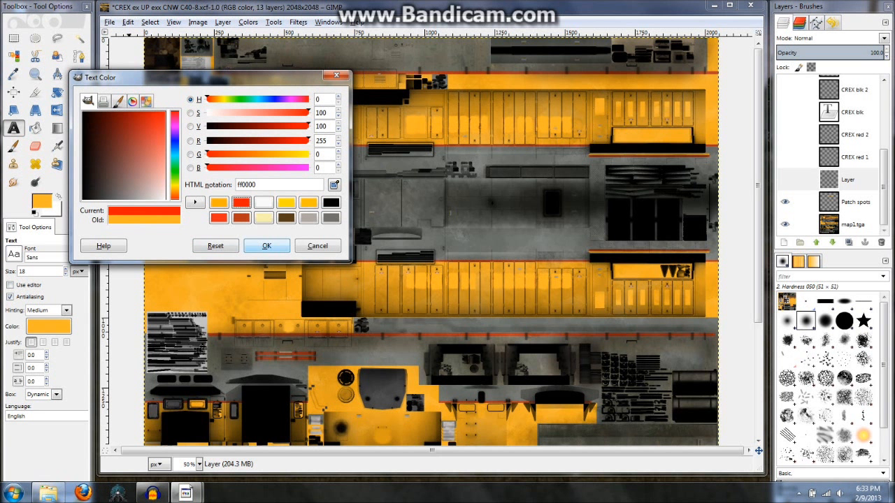
left_click(266, 246)
left_click(13, 254)
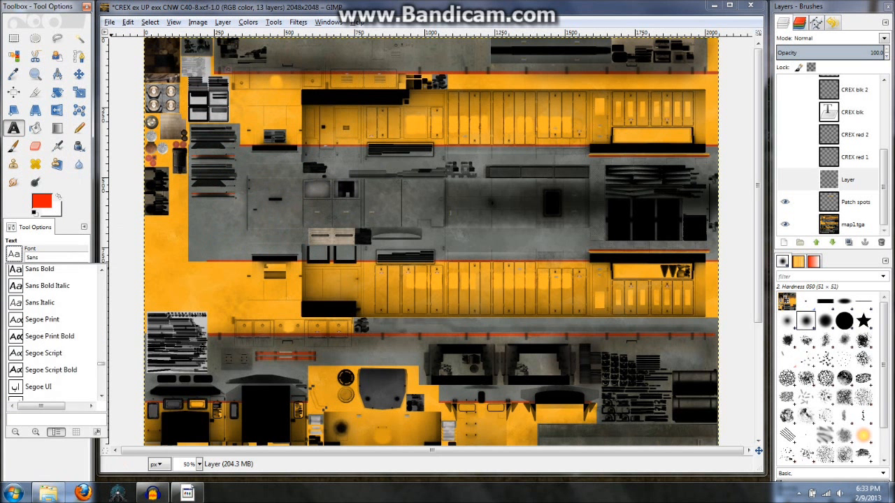
scroll(56, 332, "down", 2)
scroll(56, 332, "down", 5)
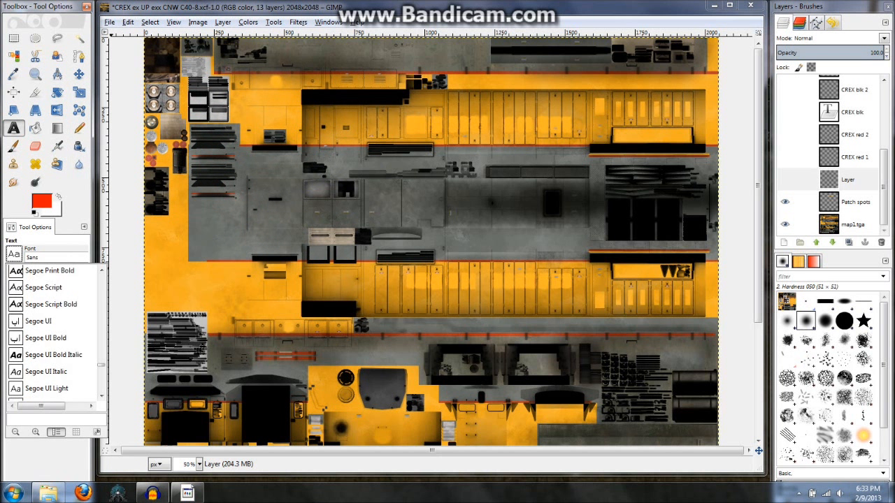
left_click(31, 352)
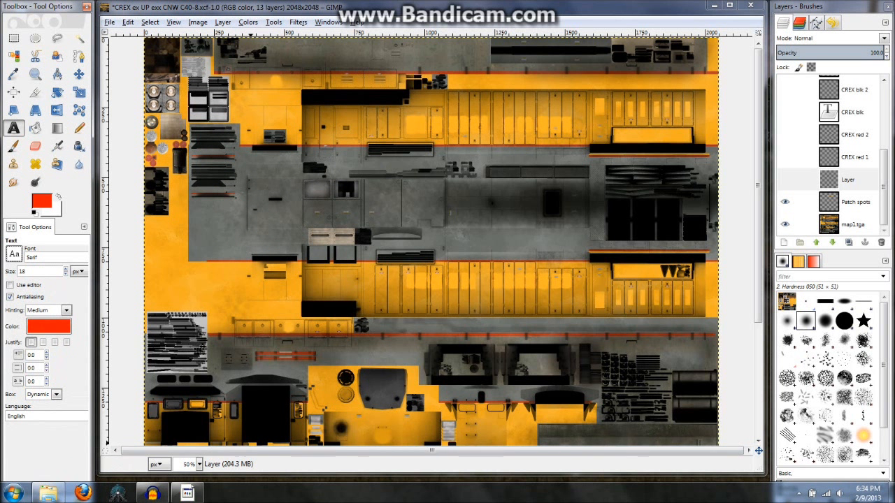
- Add the text CREX over the patched shield spot on the panel below the cab
key("2")
scroll(431, 241, "down", 6)
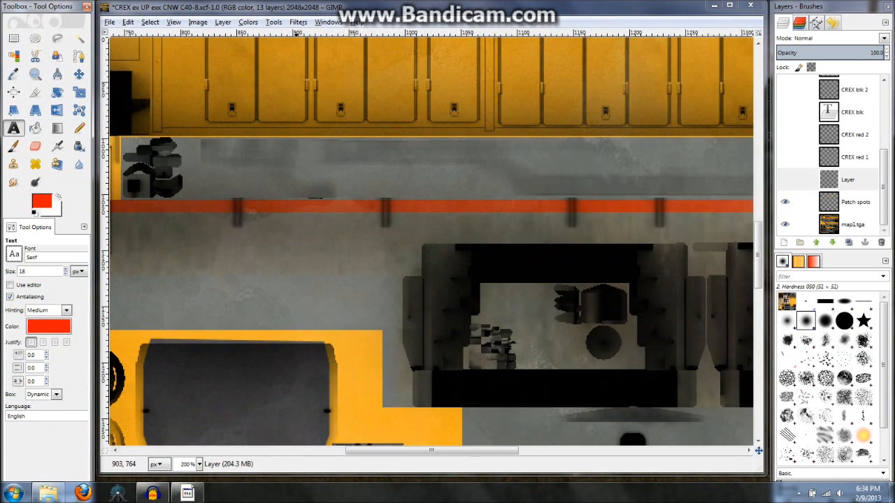
scroll(432, 241, "up", 3)
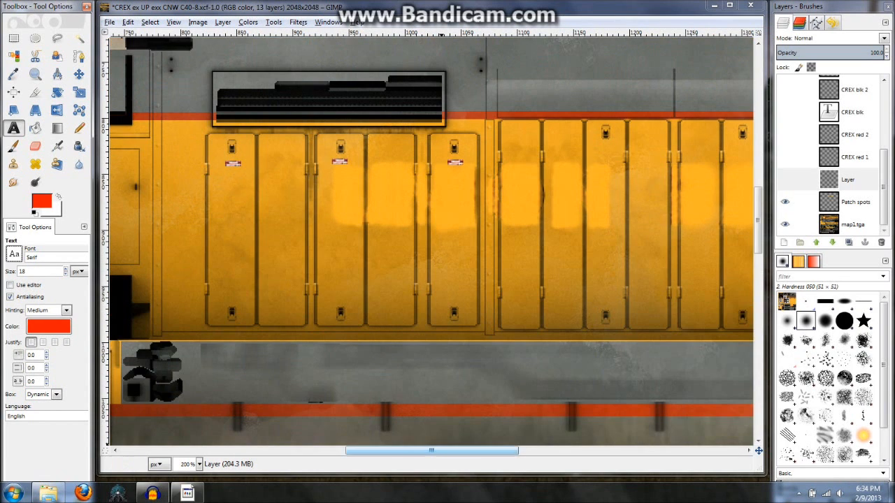
left_click_drag(431, 450, 260, 450)
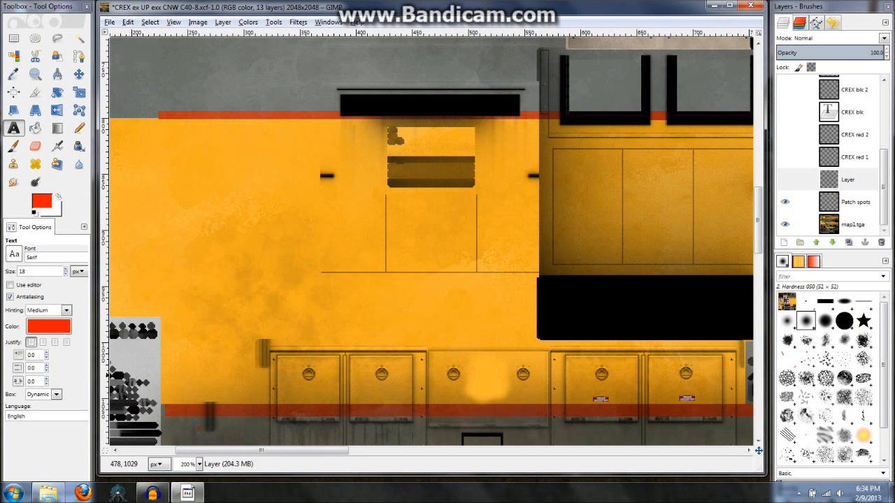
left_click(461, 377)
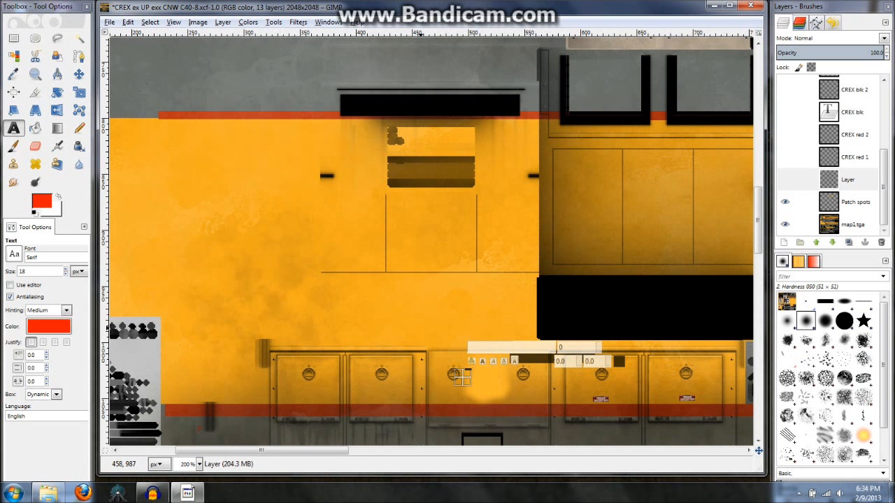
type("CREX")
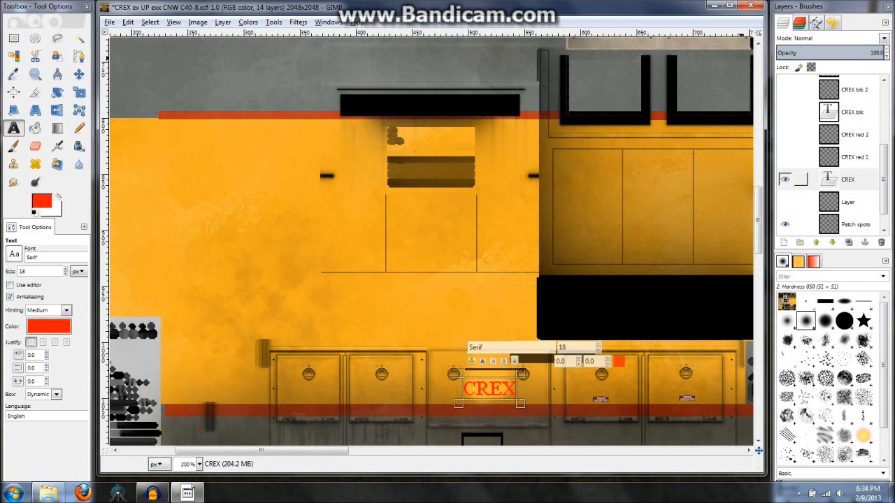
- Discard the text information of the CREX layer and switch to the Move tool
right_click(801, 180)
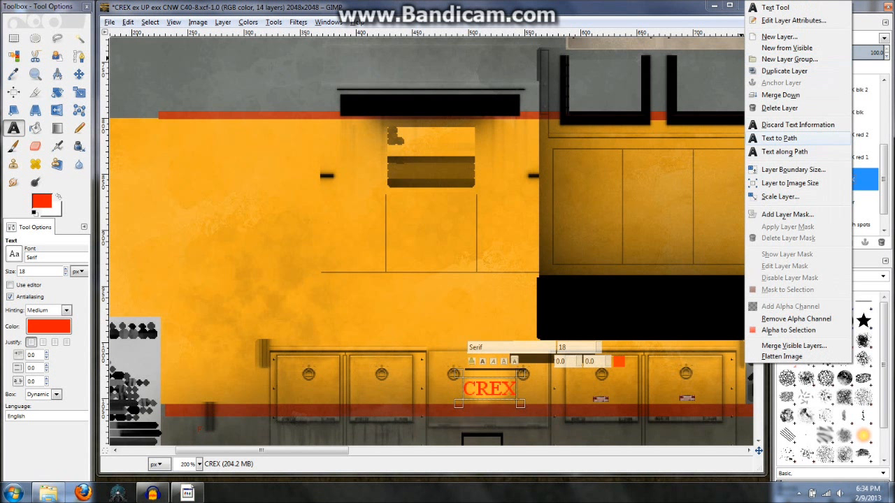
left_click(797, 125)
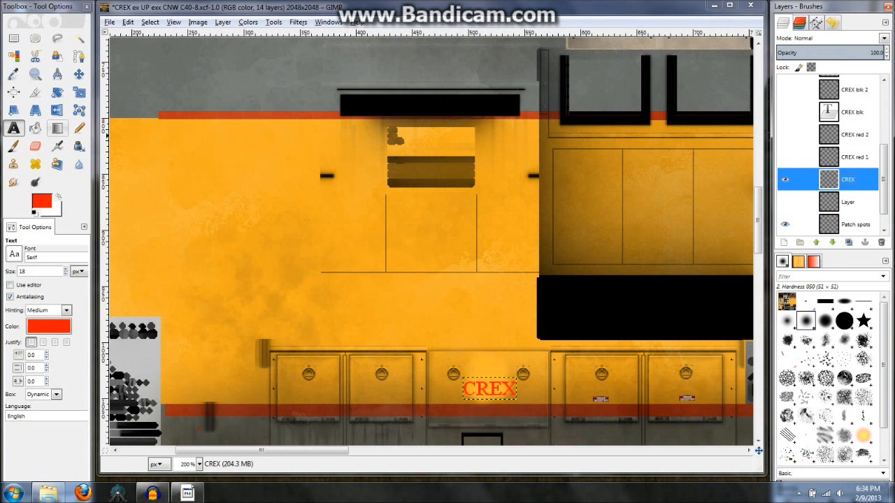
left_click(79, 74)
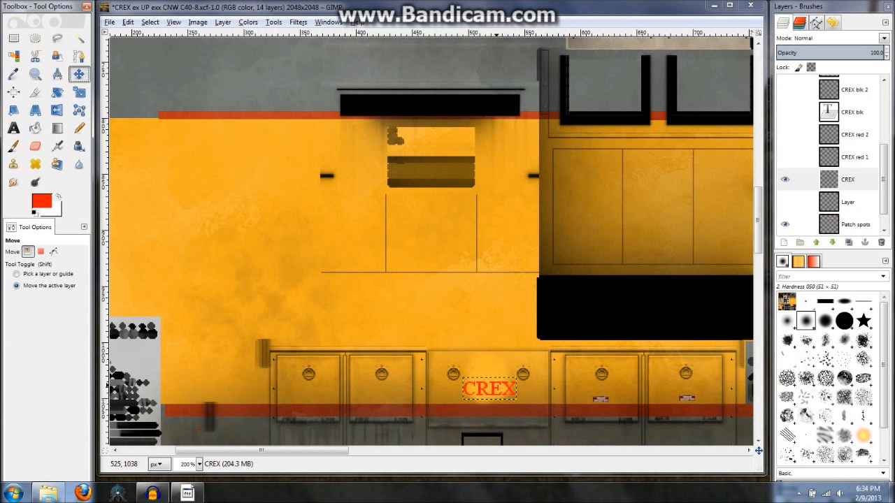
- Nudge the CREX lettering slightly within the patched spot, then set its layer to 75 opacity and Darken only mode
left_click_drag(451, 388, 448, 386)
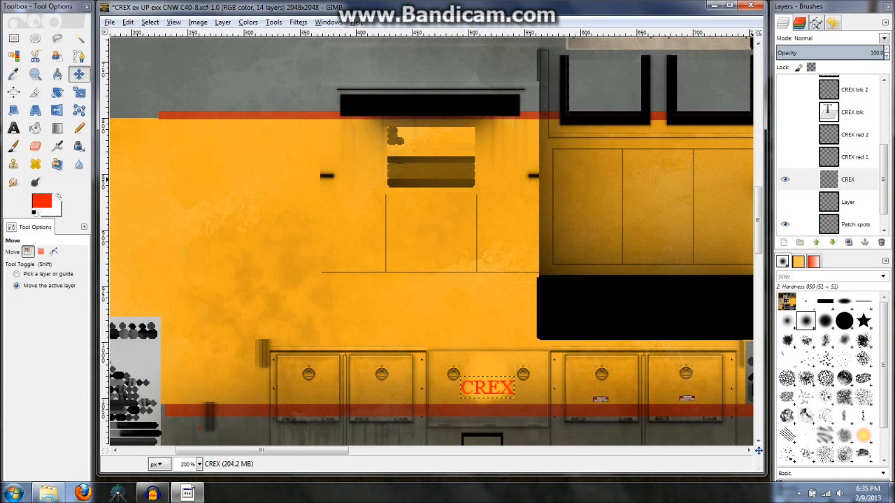
left_click_drag(884, 52, 855, 53)
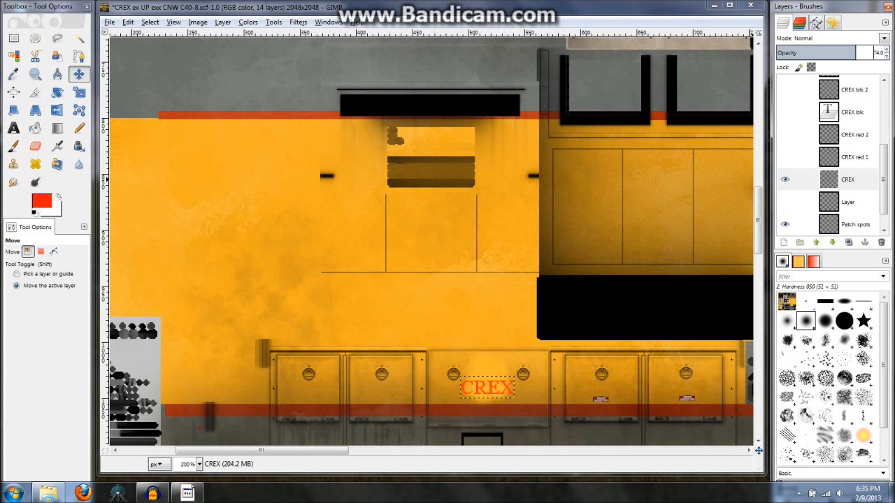
left_click_drag(855, 53, 857, 53)
left_click(884, 37)
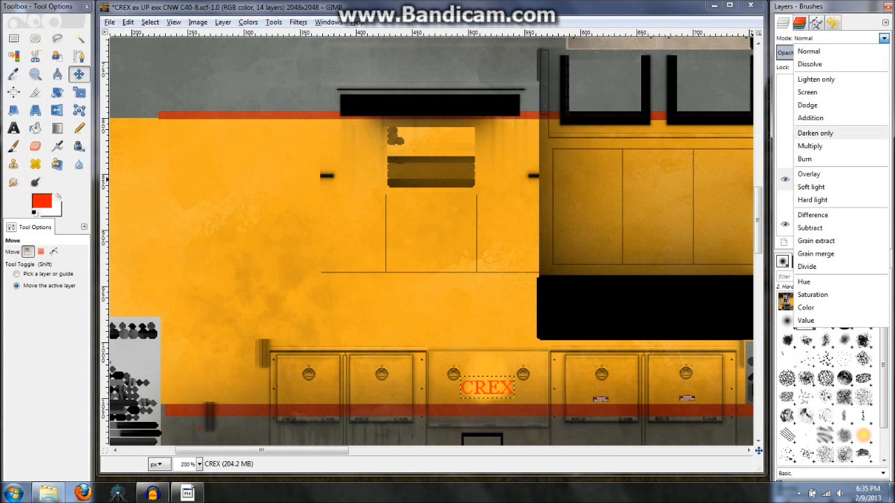
left_click(815, 133)
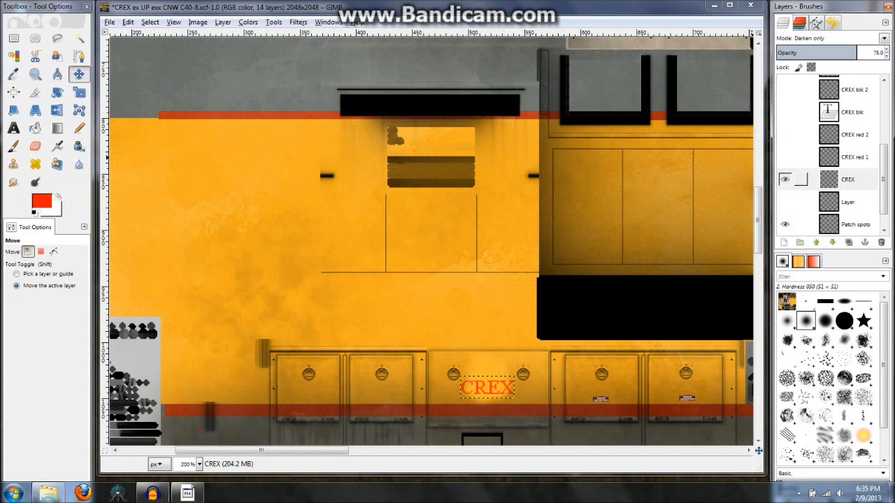
- Hide the CREX layer and show the CREX red 1 and CREX red 2 layers in its place
left_click(784, 179)
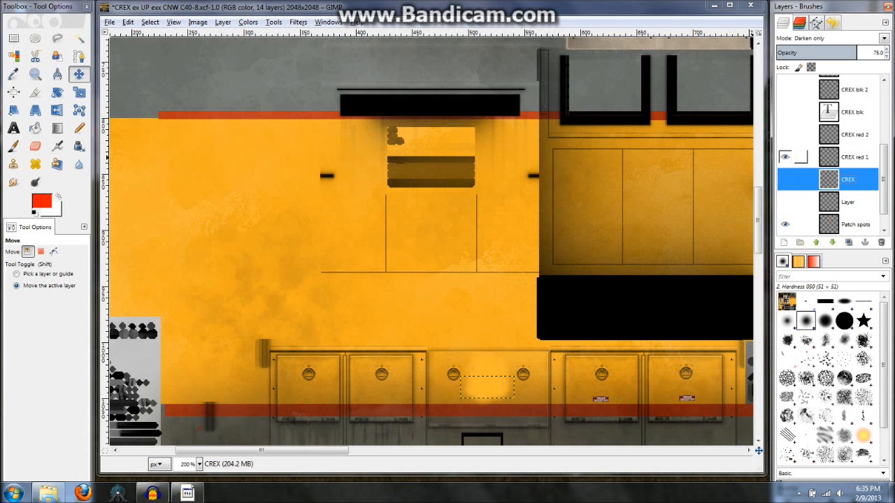
left_click(853, 156)
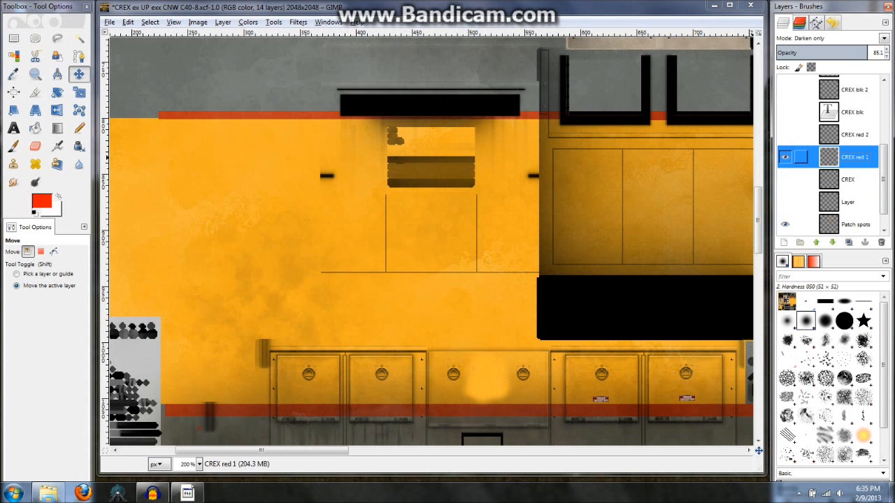
left_click(784, 157)
left_click(784, 134)
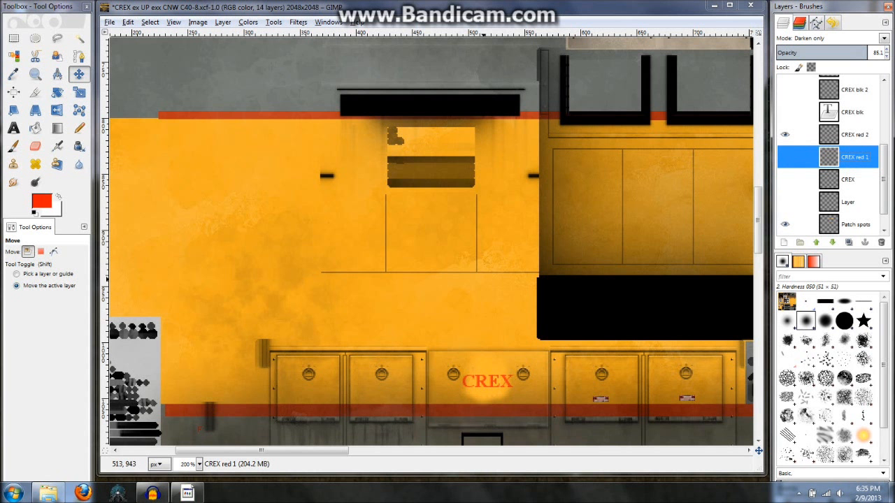
scroll(623, 275, "down", 5)
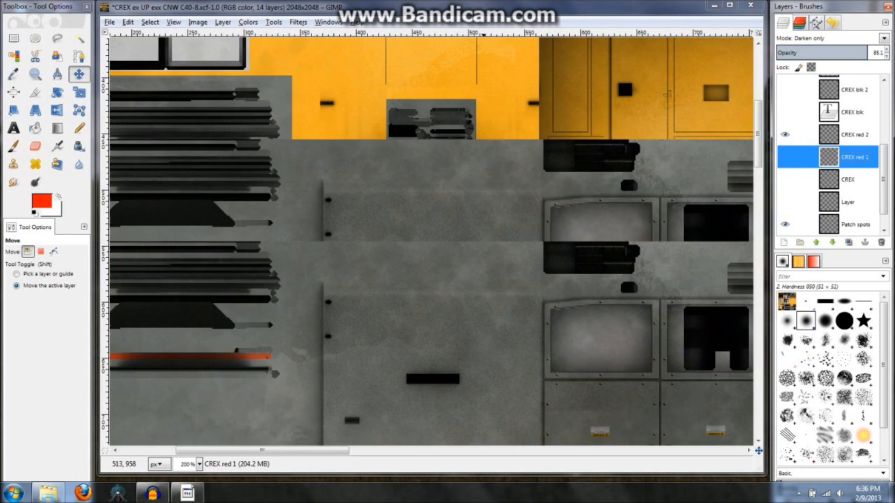
scroll(623, 276, "up", 3)
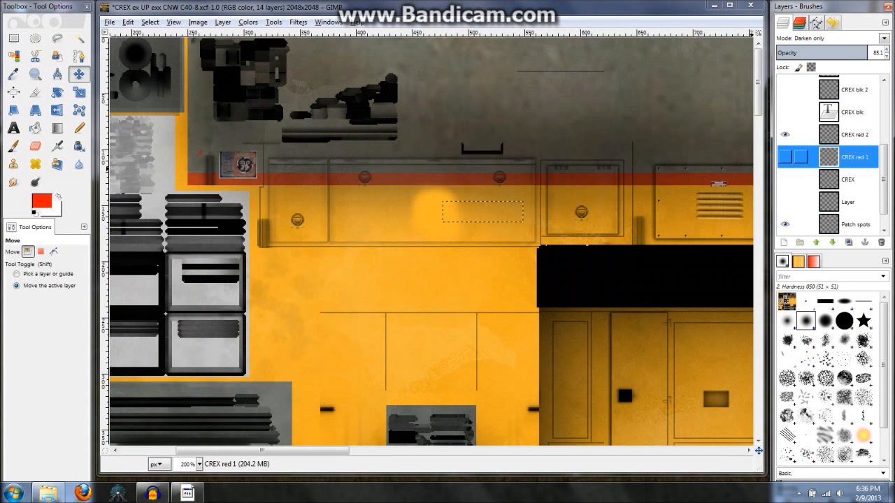
left_click(784, 157)
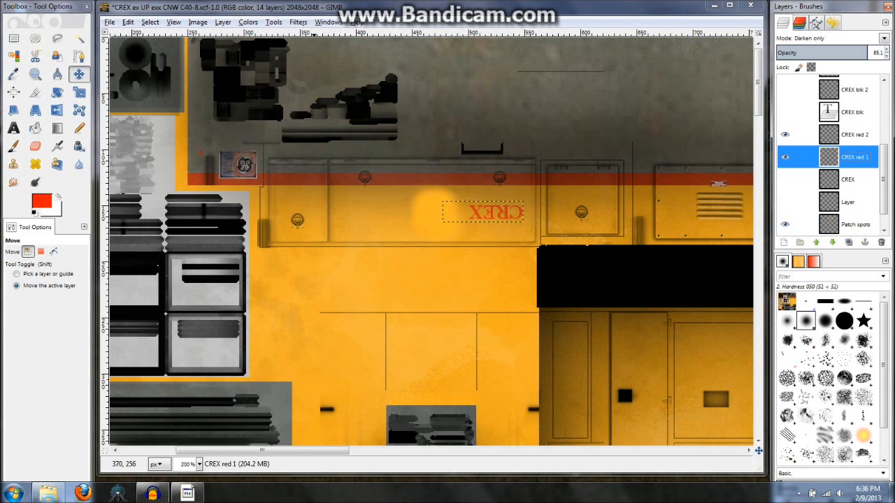
scroll(531, 231, "down", 3)
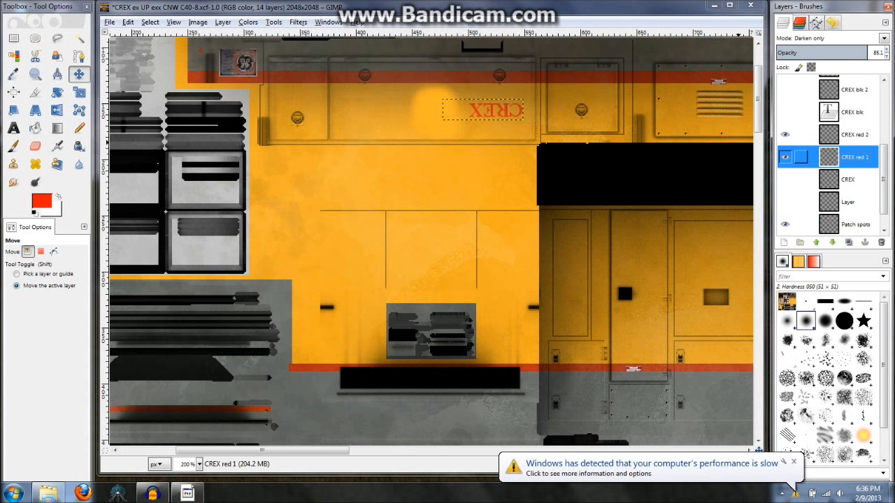
- Preview the CREX blk and CREX blk 2 layers in place of the red lettering, restoring the red layers when done
left_click(793, 462)
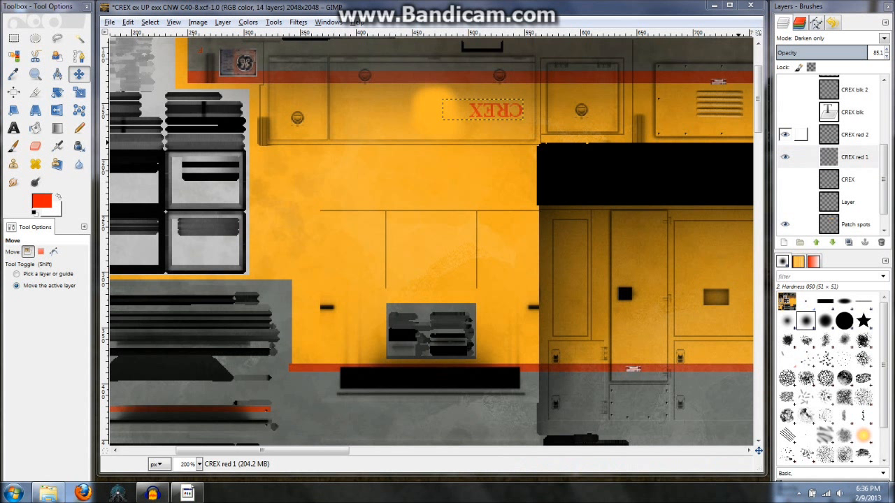
left_click(846, 157)
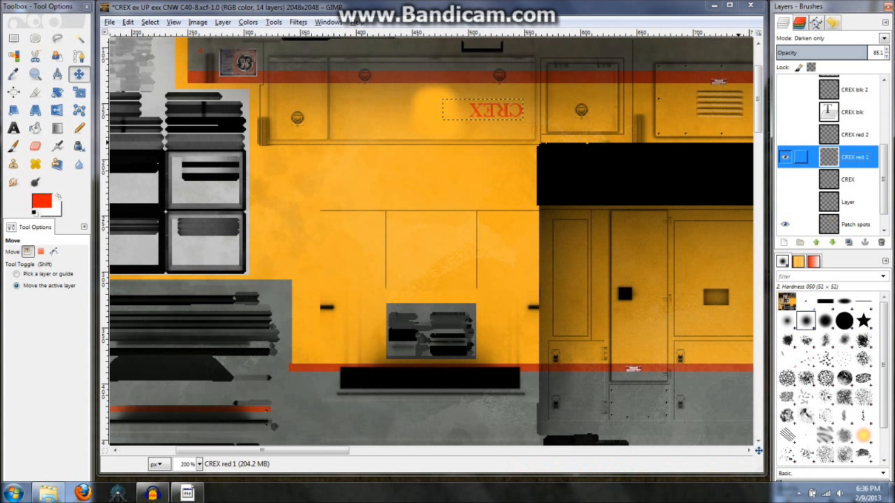
left_click(784, 157)
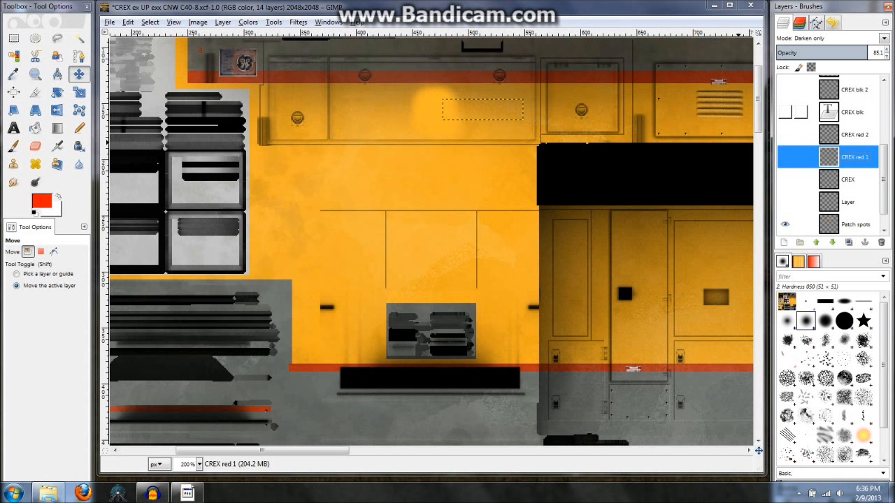
left_click(784, 112)
left_click(785, 89)
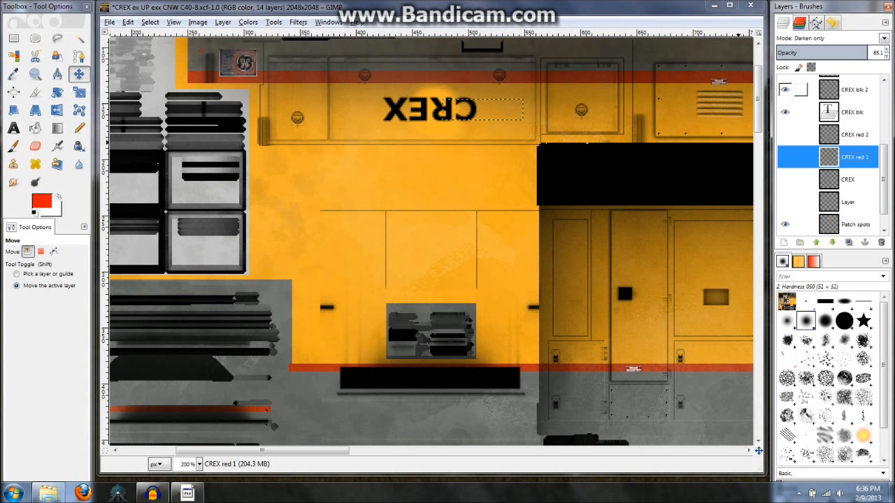
left_click(784, 89)
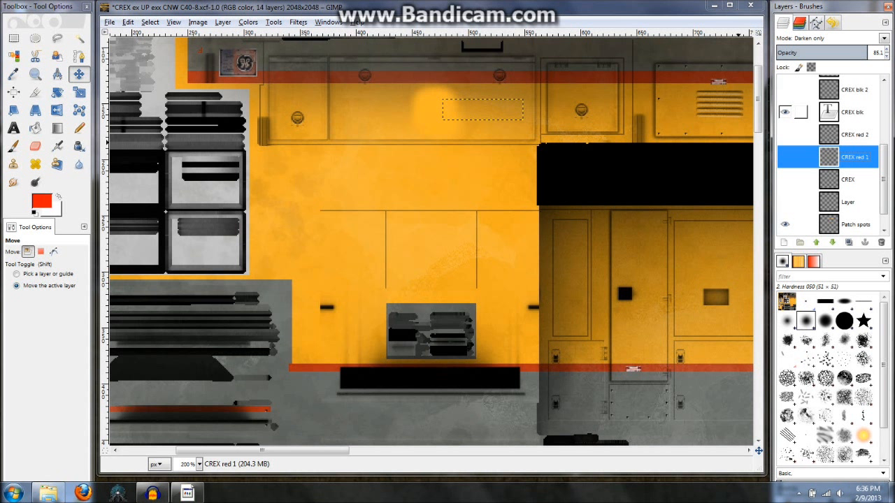
left_click(785, 112)
left_click(785, 157)
left_click(784, 134)
- On the layer named Layer, make a 37 by 12 px rectangular selection on the red stripe below the CREX lettering
scroll(784, 134, "up", 4)
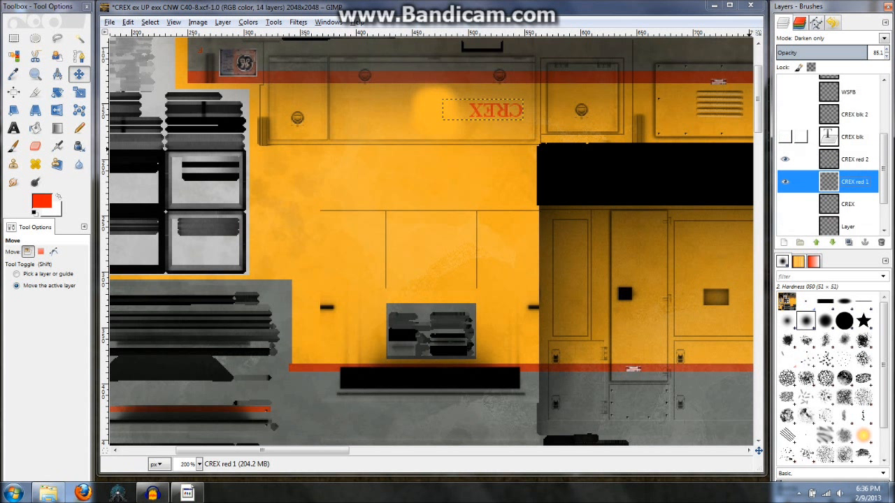
scroll(832, 154, "up", 2)
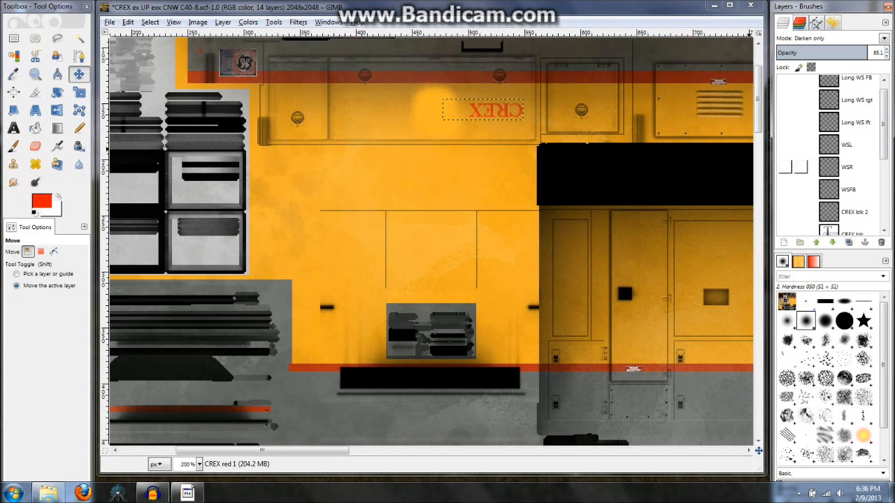
left_click(845, 167)
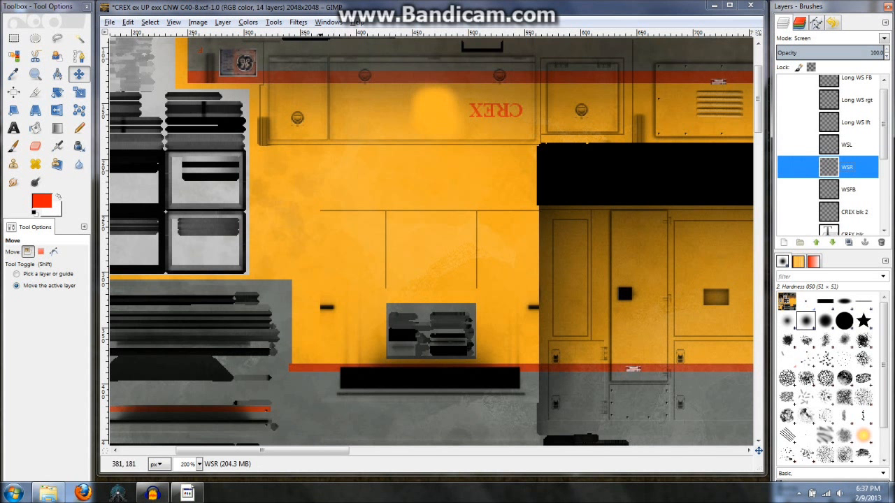
scroll(430, 241, "down", 15)
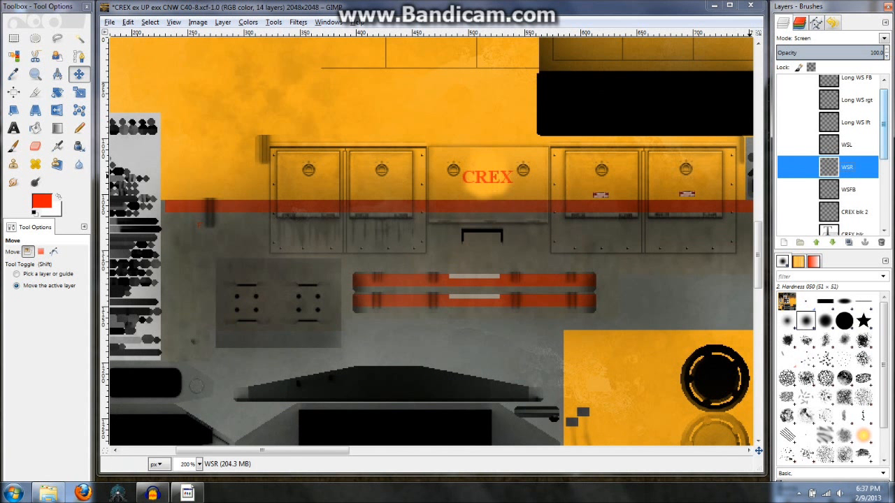
scroll(832, 154, "down", 5)
scroll(831, 175, "down", 1)
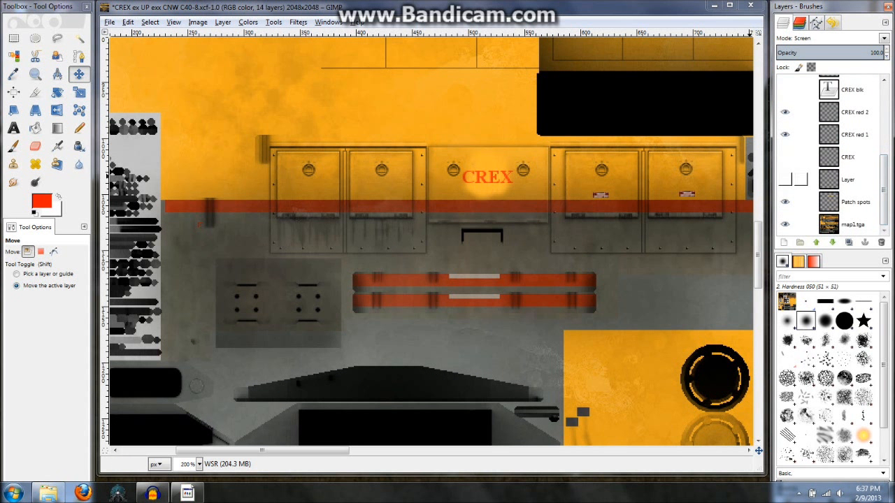
left_click(847, 180)
left_click(14, 38)
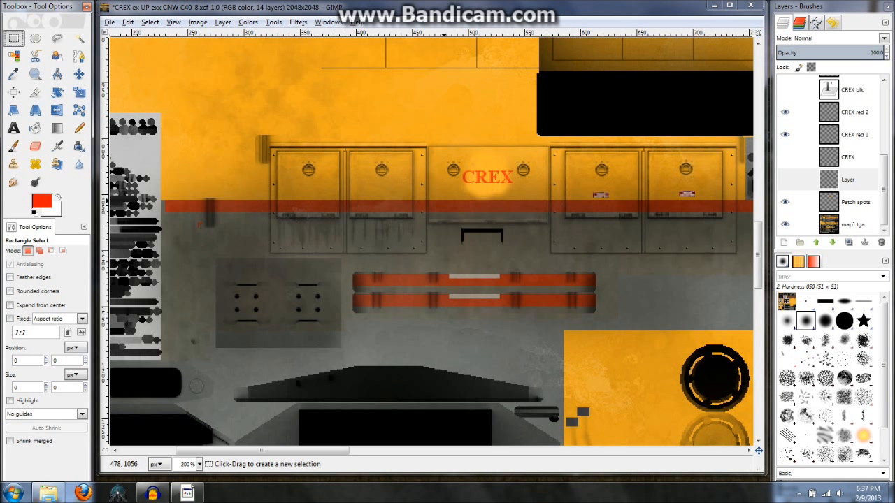
left_click_drag(443, 201, 484, 211)
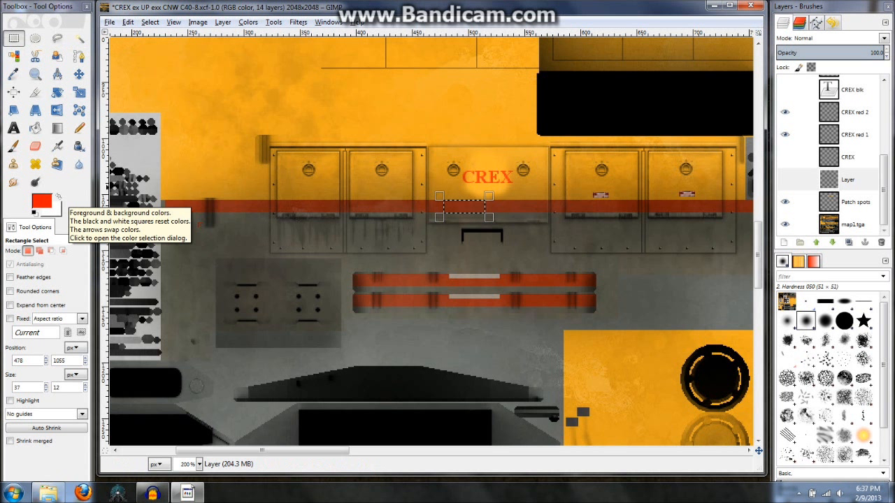
- Make the layer named Layer visible and bucket-fill the selected rectangle with yellow ffe400
left_click(59, 197)
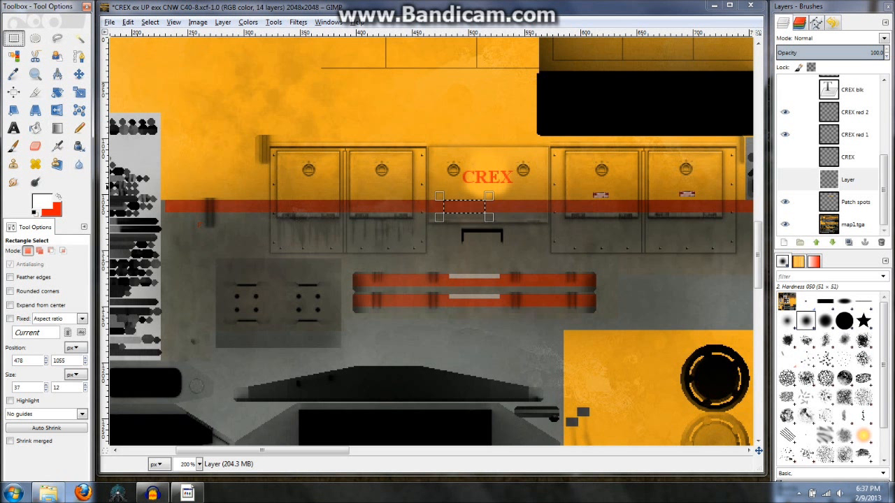
left_click(41, 202)
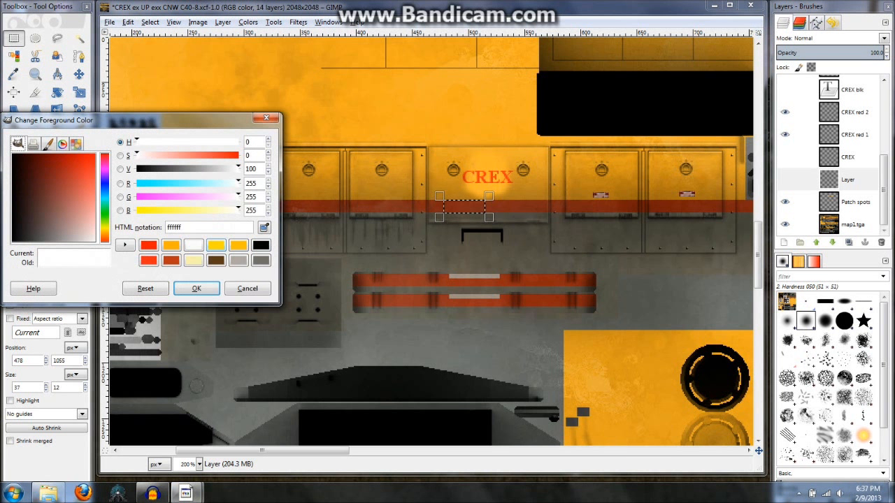
left_click(216, 244)
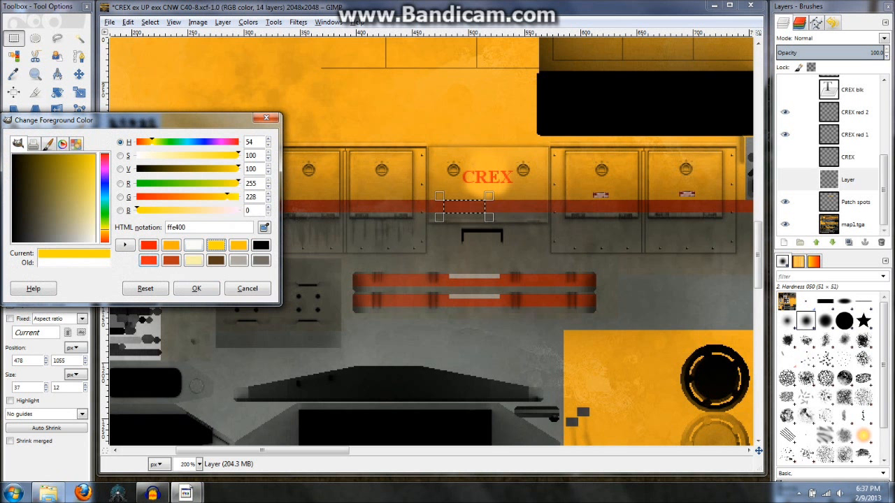
key("Return")
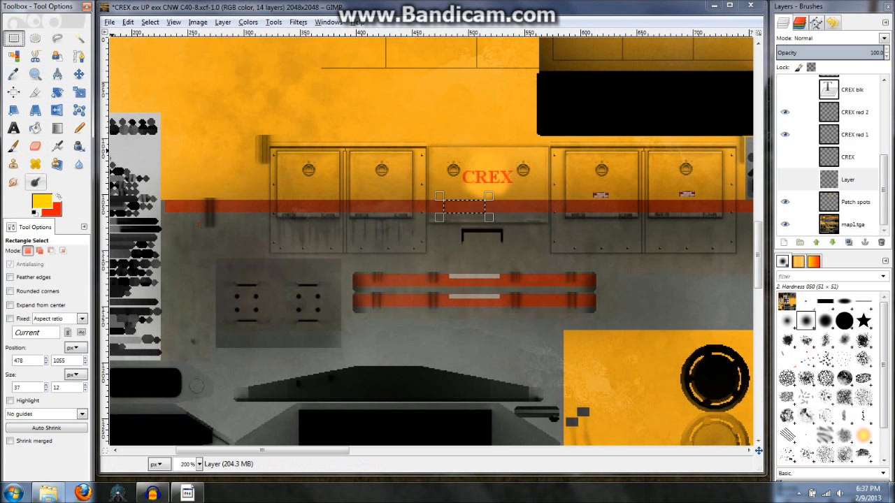
left_click(35, 127)
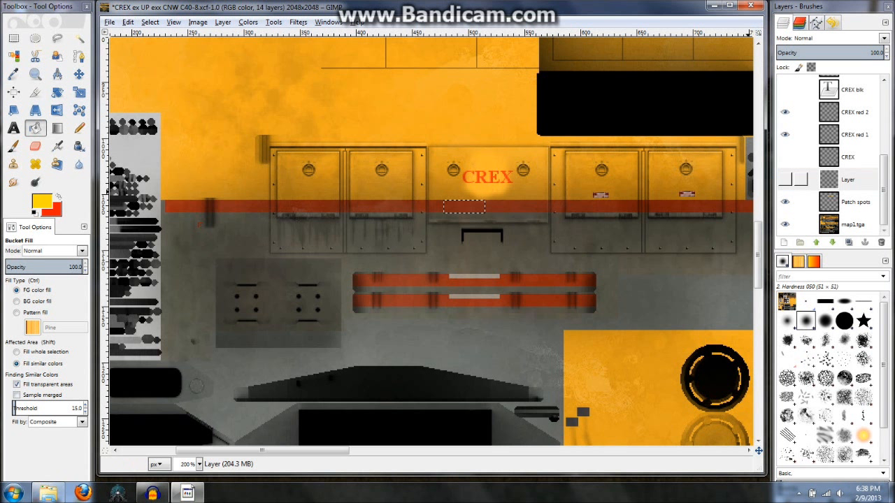
left_click(784, 180)
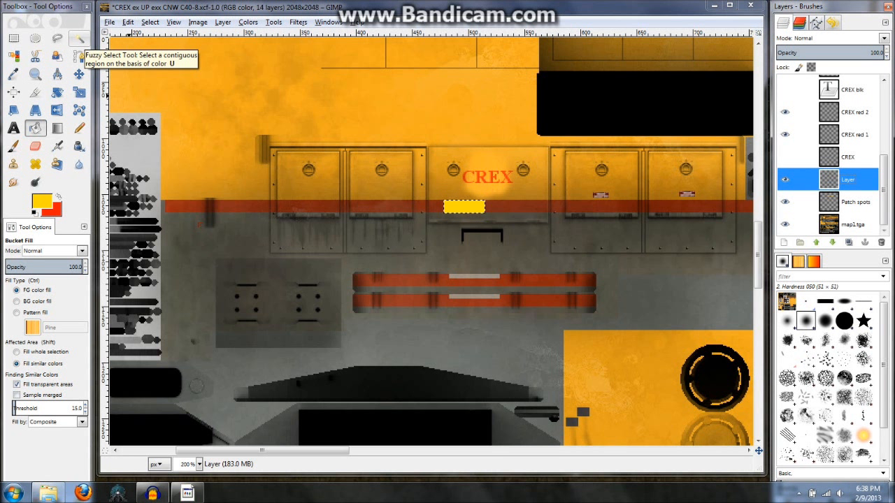
- Copy the yellow rectangle to a new layer and move it right along the red stripe to below the next door's warning label
key("ctrl+c")
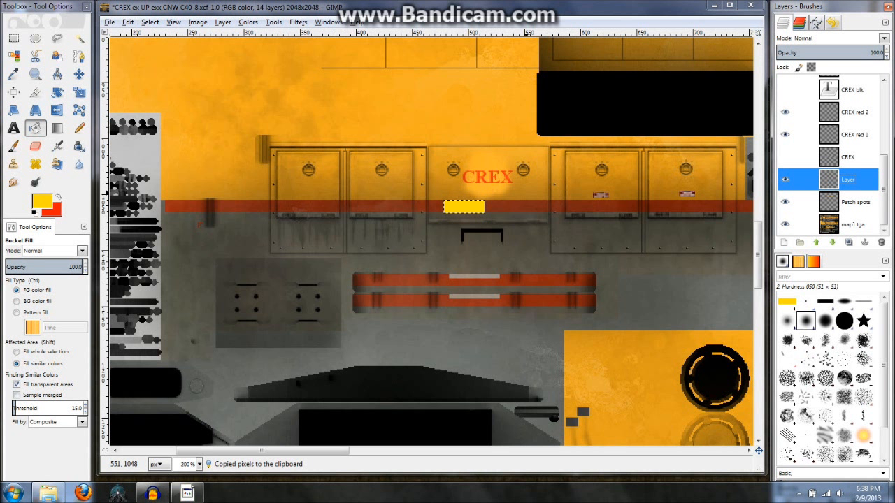
key("ctrl+v")
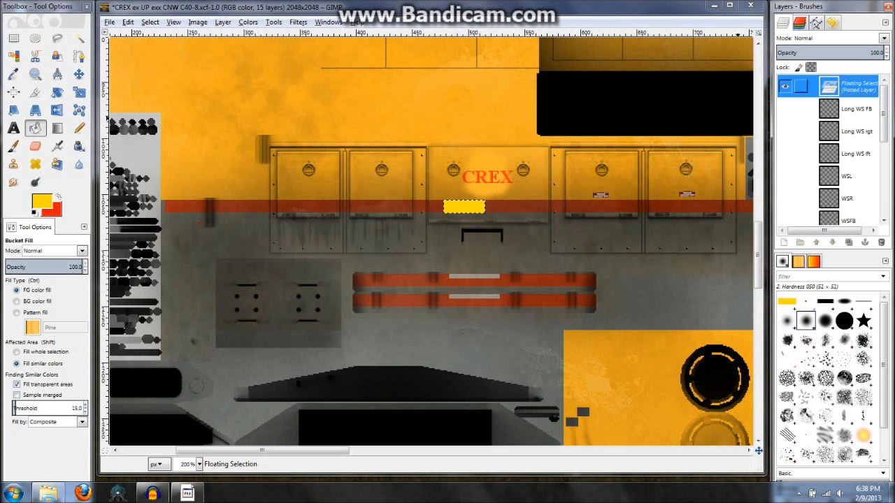
right_click(845, 88)
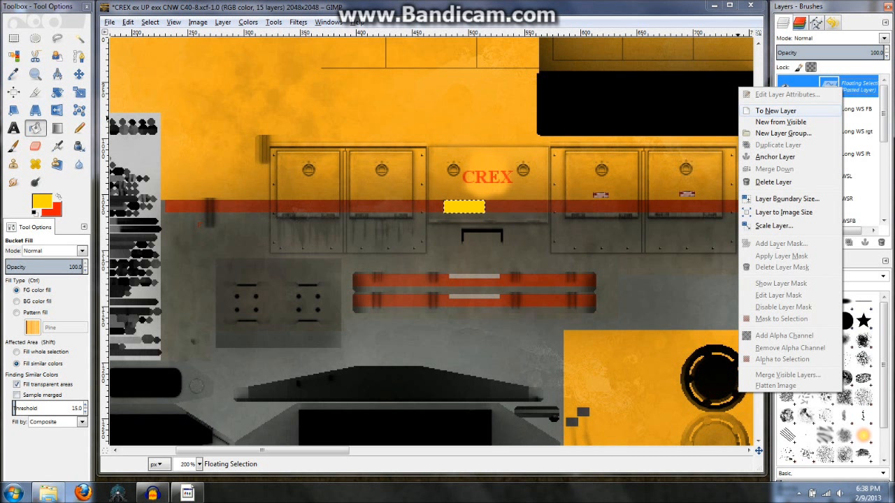
left_click(776, 110)
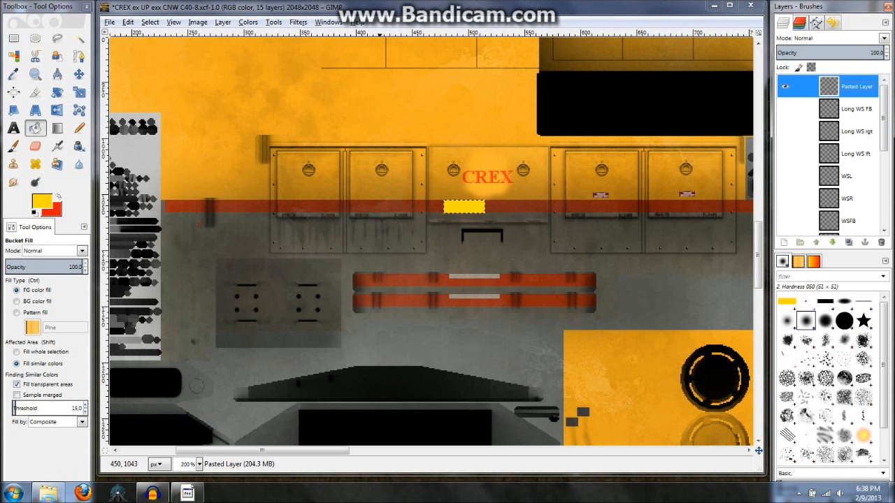
left_click(79, 73)
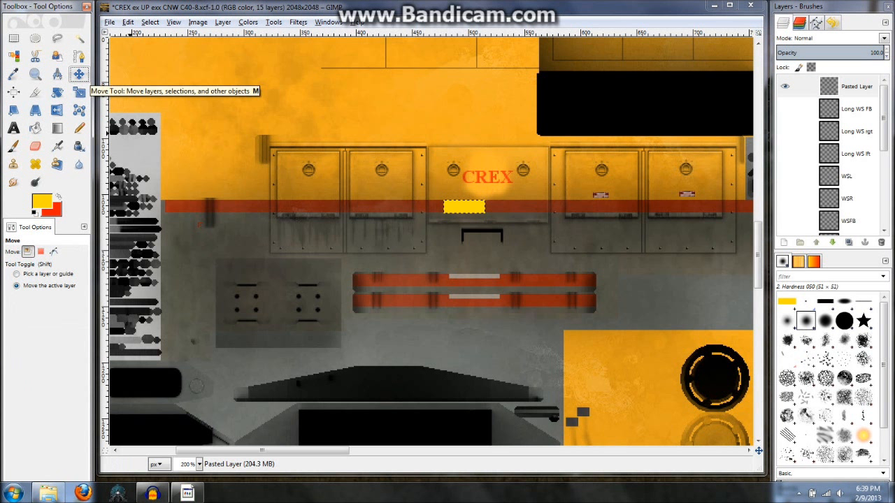
left_click_drag(458, 207, 598, 207)
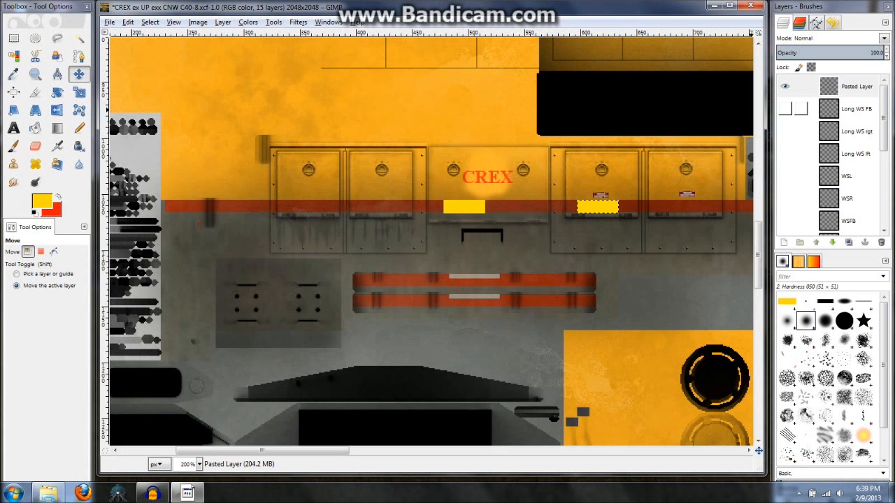
- Hide the layer Pasted Layer and make the WSL and WSR reflector layers visible
left_click(785, 86)
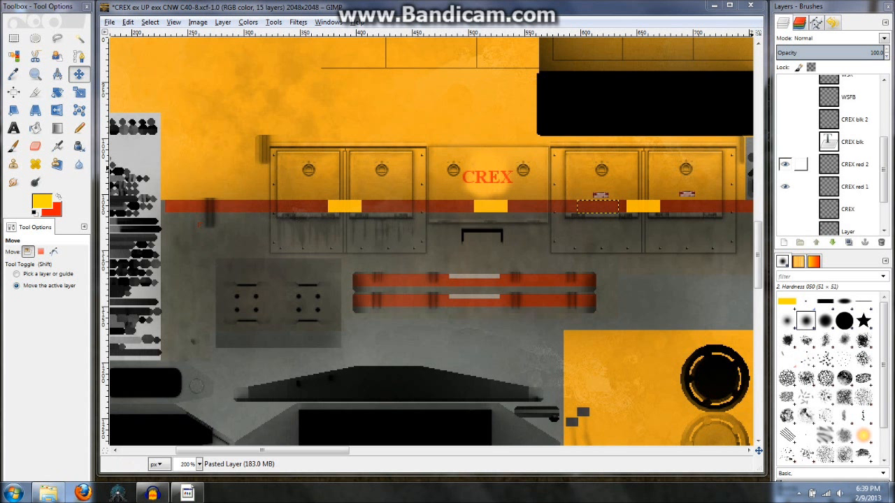
scroll(797, 147, "up", 2)
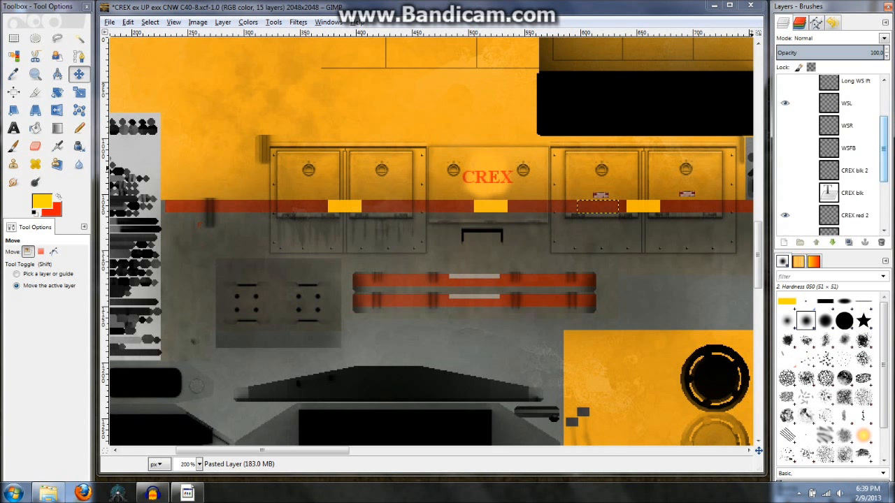
key("minus")
key("minus")
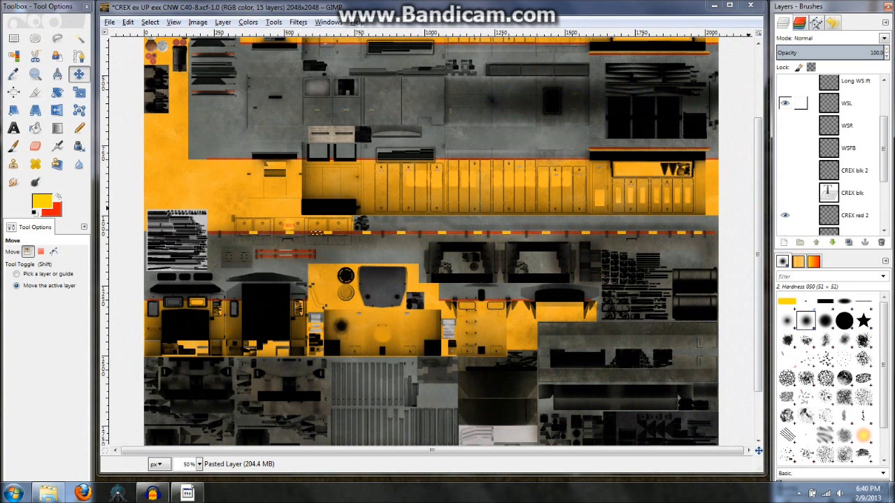
left_click(784, 125)
scroll(431, 241, "up", 3)
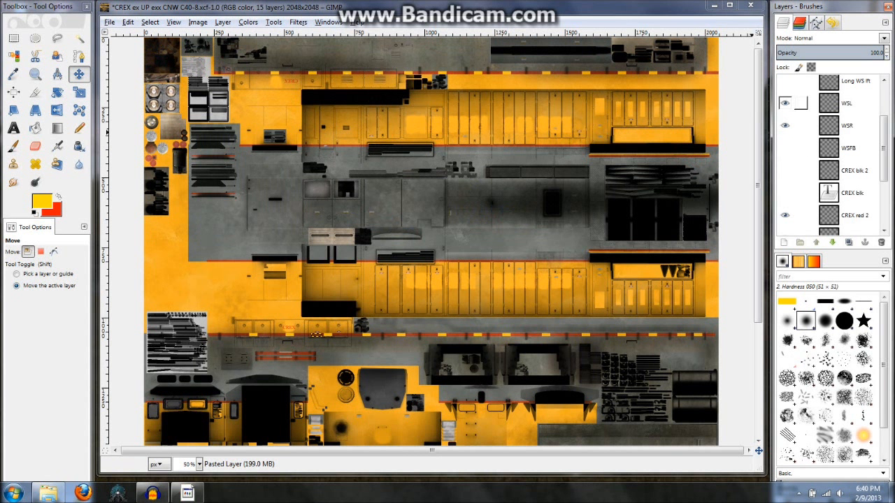
scroll(291, 280, "down", 3)
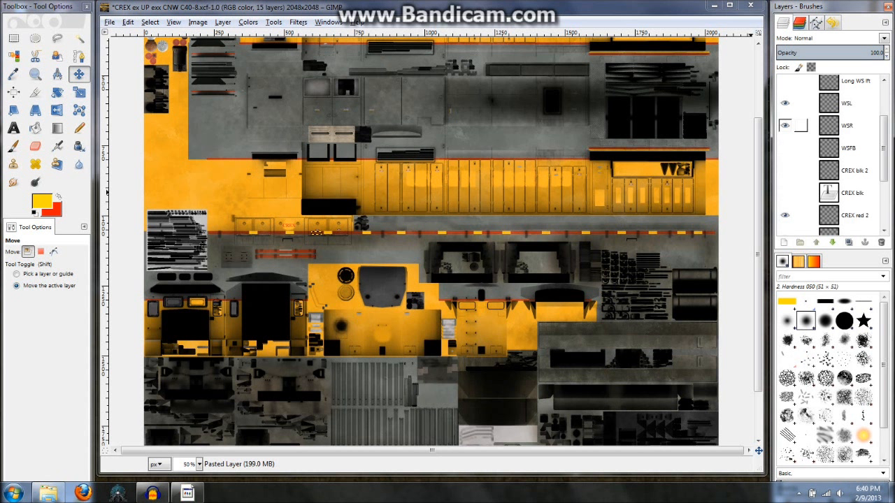
- Make WSR the active layer and look up the command for merging visible layers without running it
left_click(846, 125)
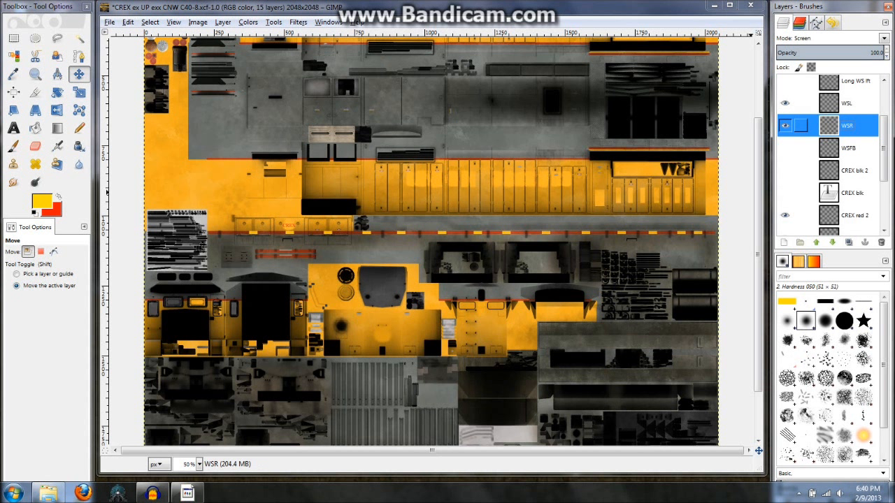
right_click(850, 126)
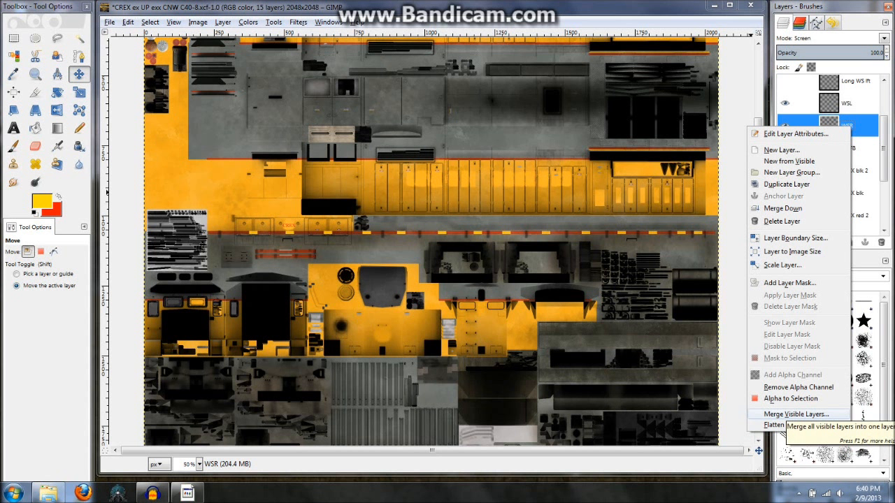
key("Escape")
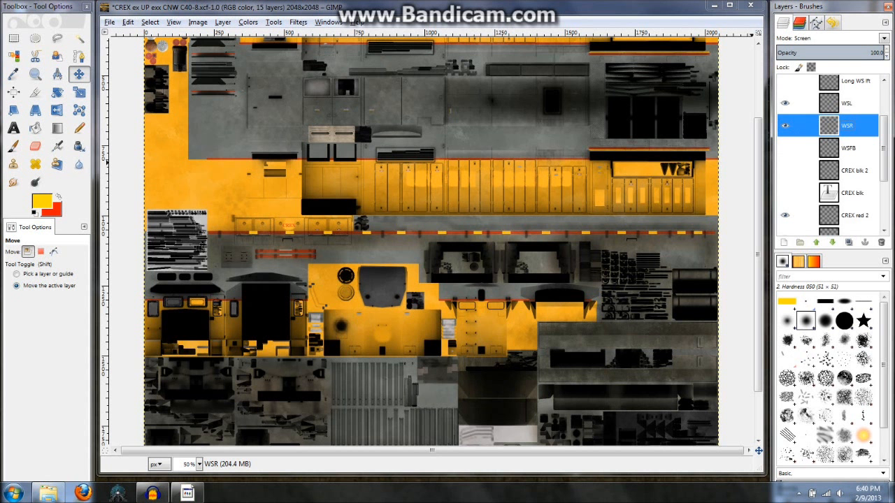
- Dismiss the color scheme notification and make the WSFB layer visible over the two short red bars
scroll(502, 147, "up", 3)
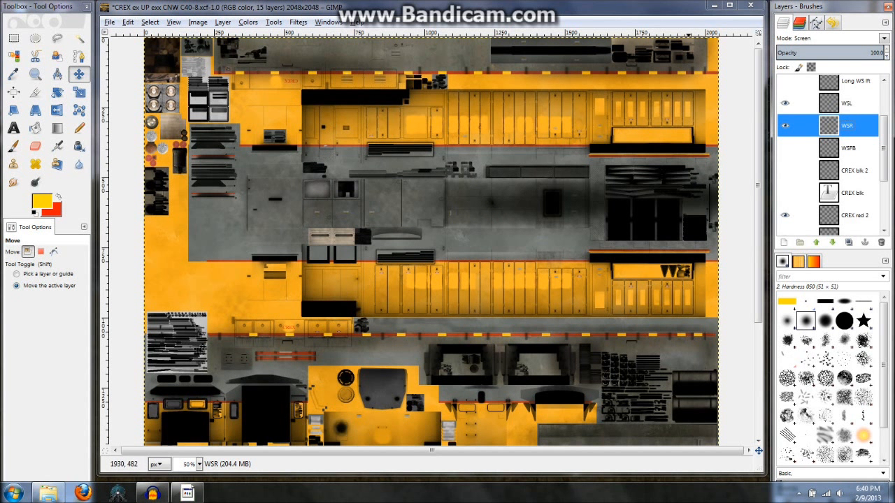
scroll(797, 150, "up", 3)
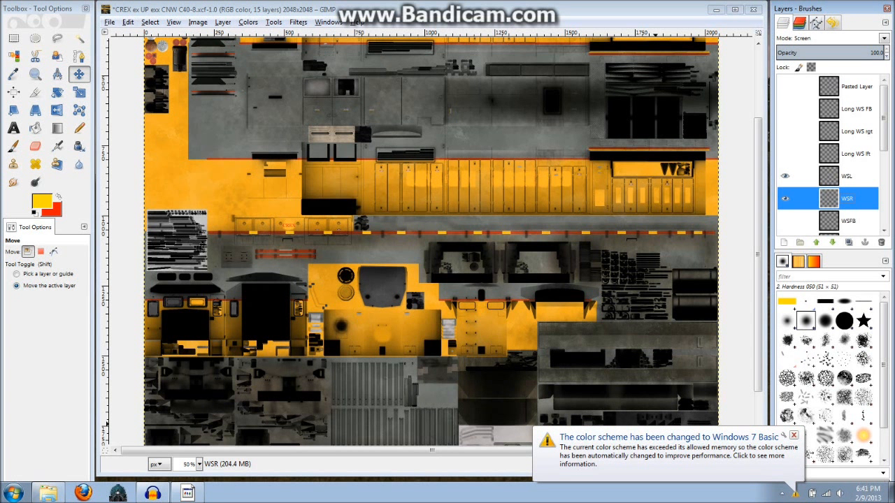
left_click(794, 435)
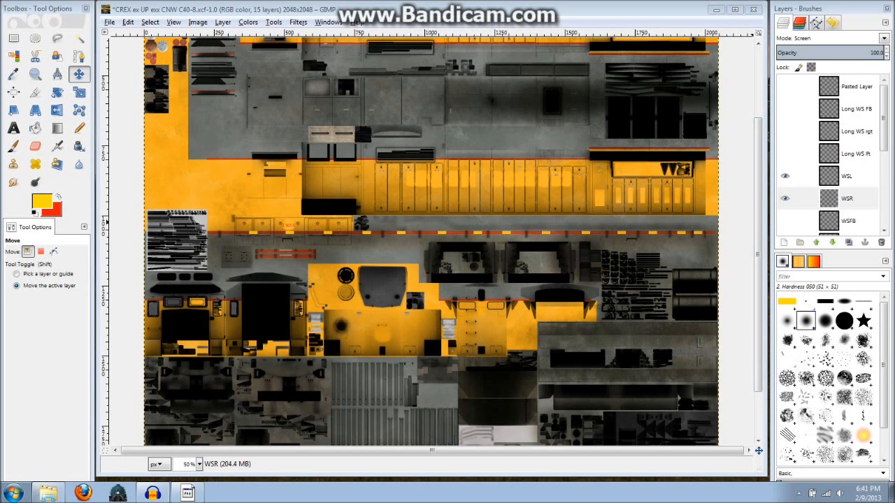
scroll(431, 241, "down", 3)
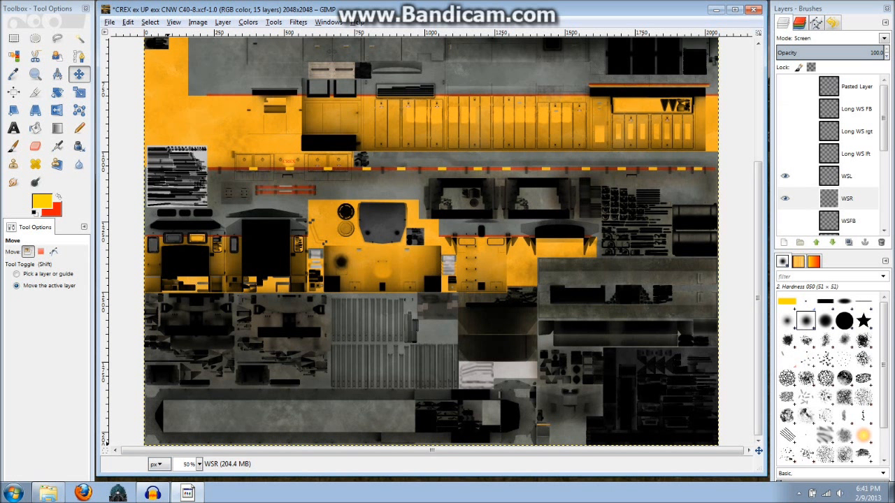
key("1")
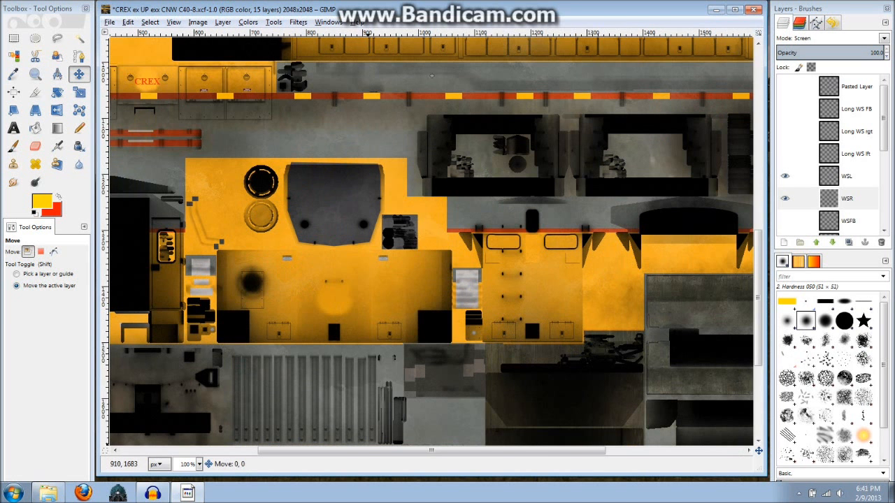
left_click_drag(431, 451, 323, 451)
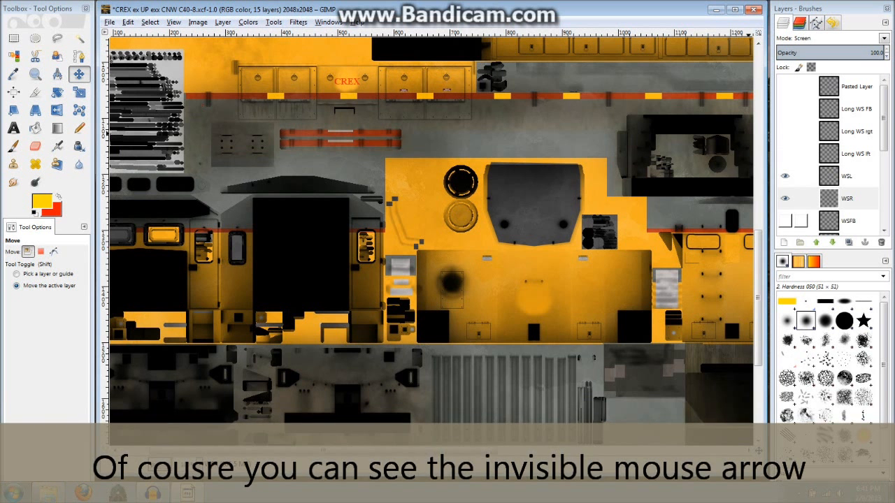
left_click(785, 221)
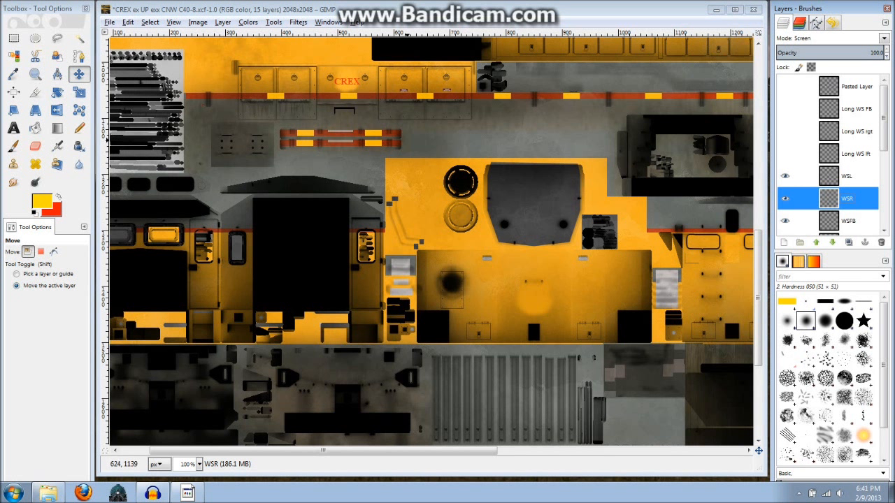
scroll(431, 241, "up", 3)
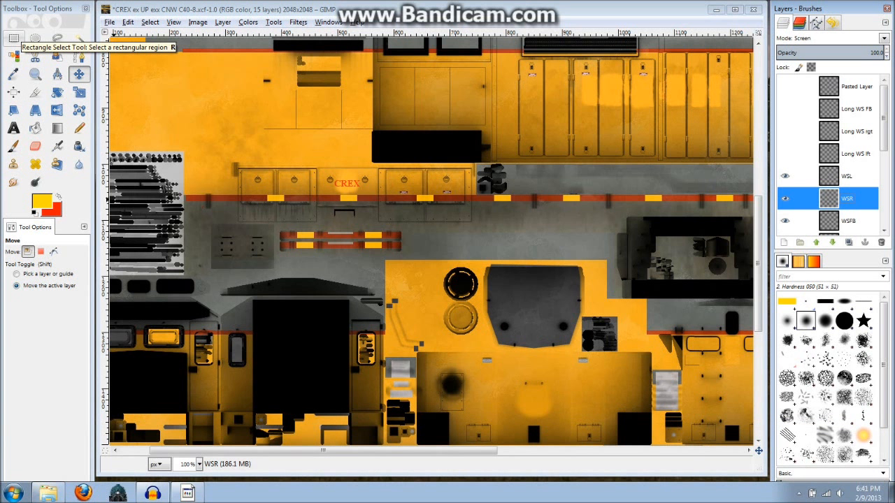
- Select a 1807 by 12 px rectangle along the entire red stripe below the CREX lettering and switch to Bucket Fill
left_click(13, 38)
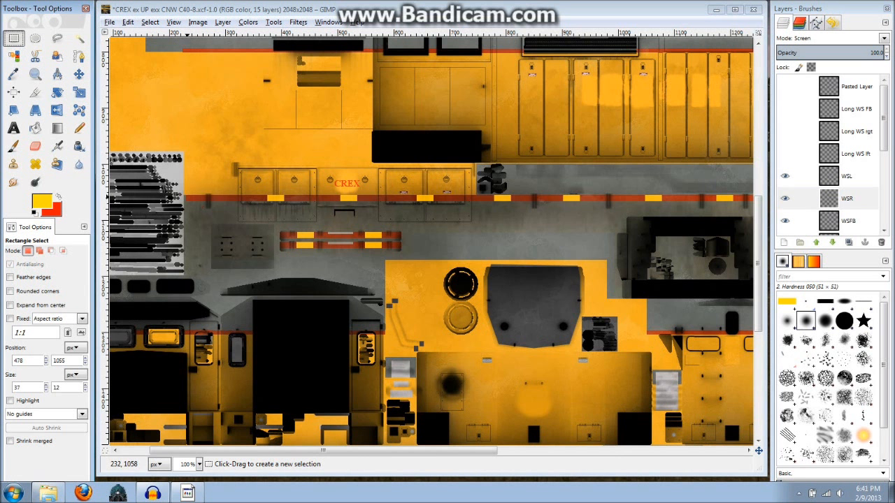
key("2")
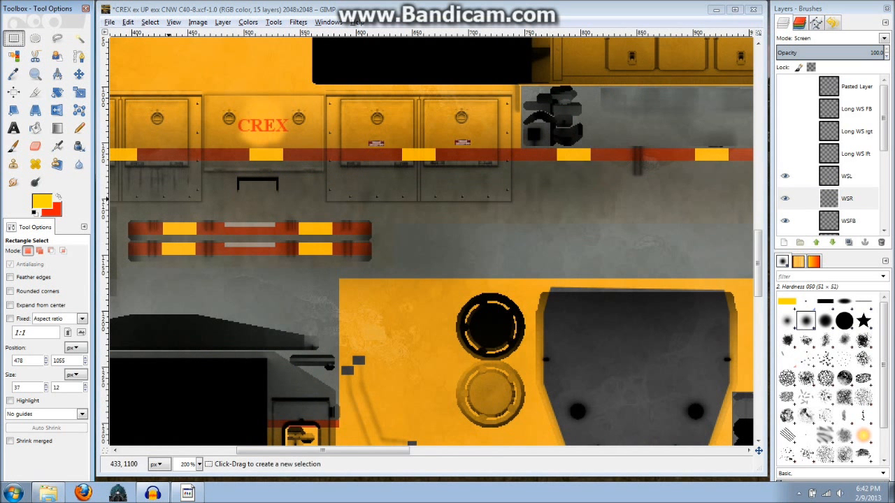
left_click_drag(314, 451, 199, 451)
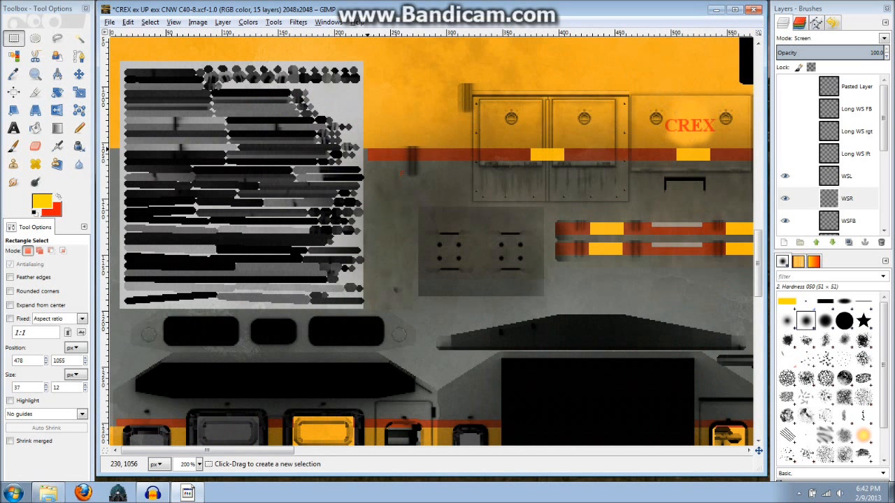
left_click_drag(368, 148, 745, 165)
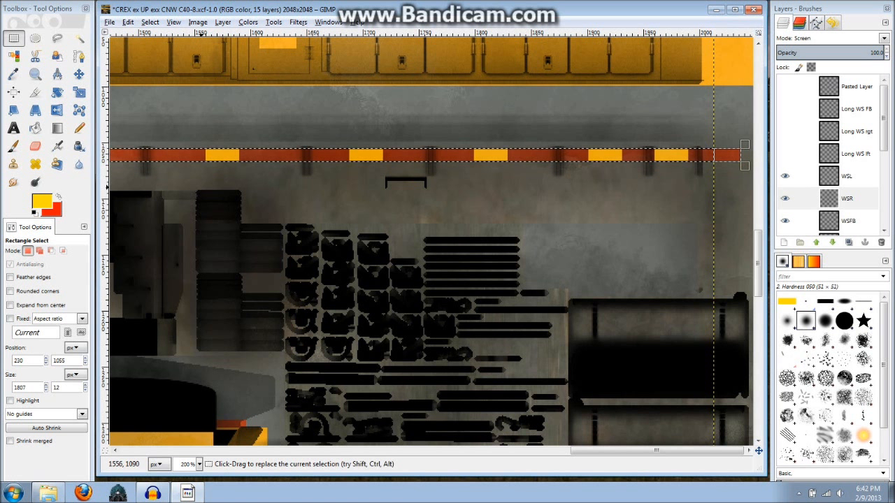
left_click(34, 128)
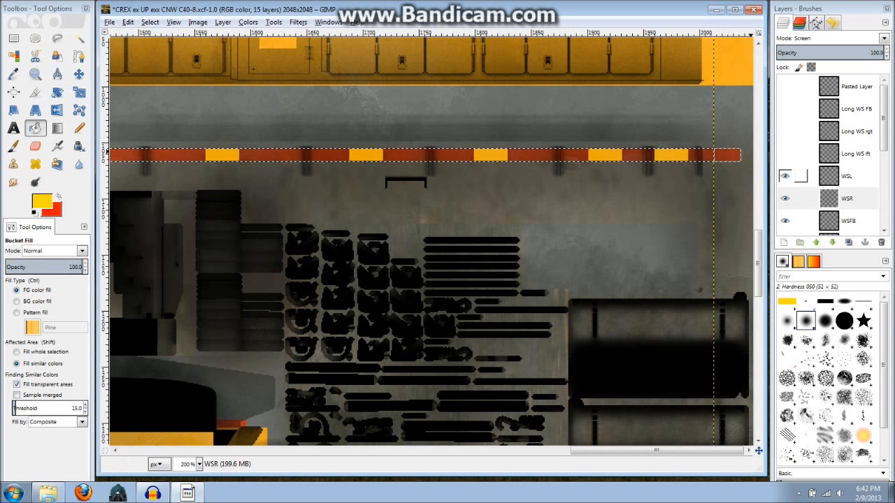
- Hide the WSL, WSR and WSFB layers and show Long WS lft, Long WS rgt and Long WS FB instead
left_click(845, 198)
left_click(784, 175)
left_click(785, 198)
left_click(784, 220)
left_click(849, 153)
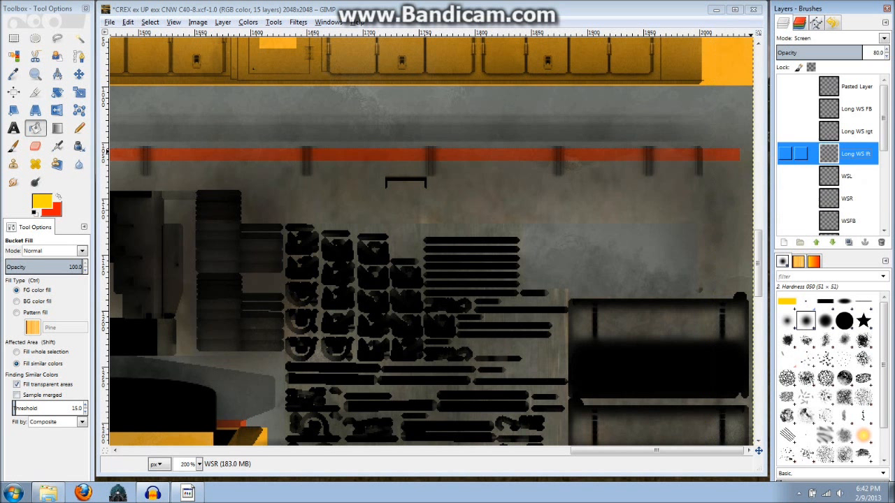
left_click(784, 153)
left_click(785, 130)
left_click(784, 108)
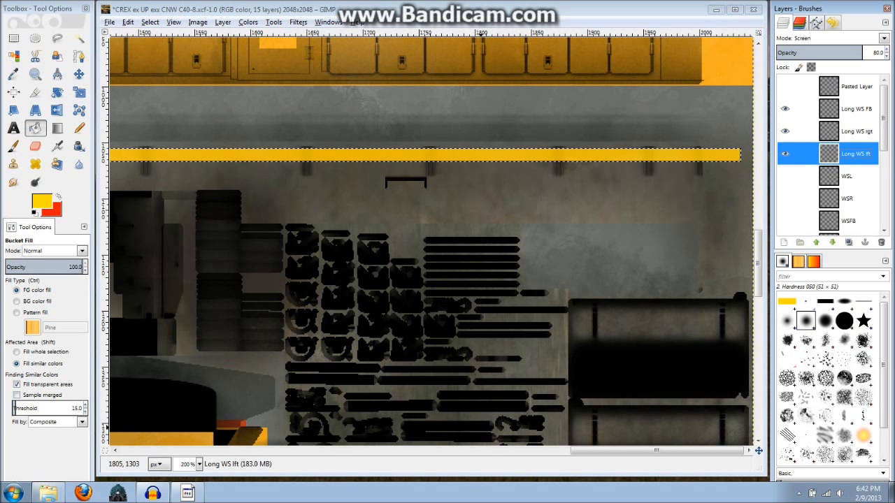
- Examine the continuous yellow stripes across the whole texture at 50% zoom
left_click_drag(656, 450, 500, 450)
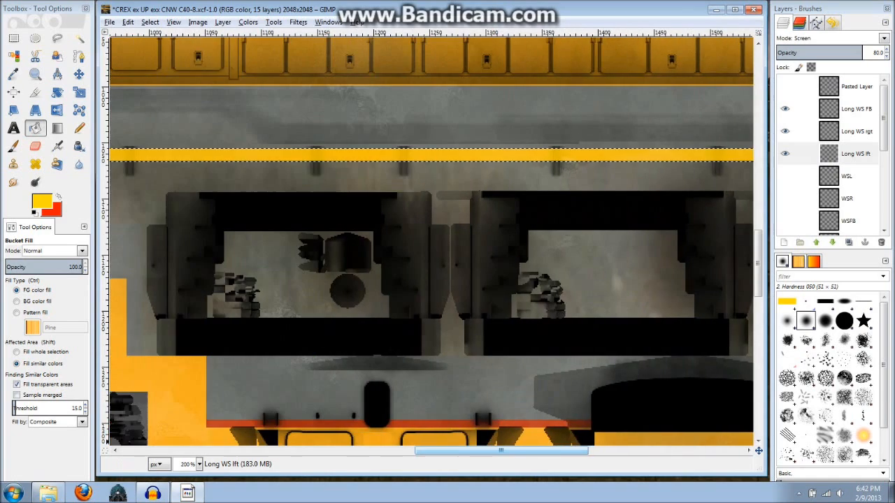
key("minus")
key("minus")
key("minus")
key("minus")
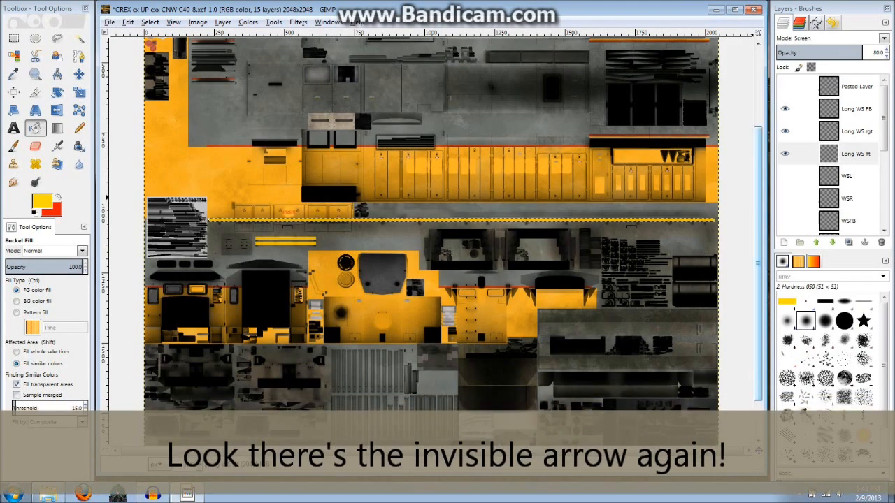
scroll(431, 224, "up", 3)
scroll(431, 223, "up", 2)
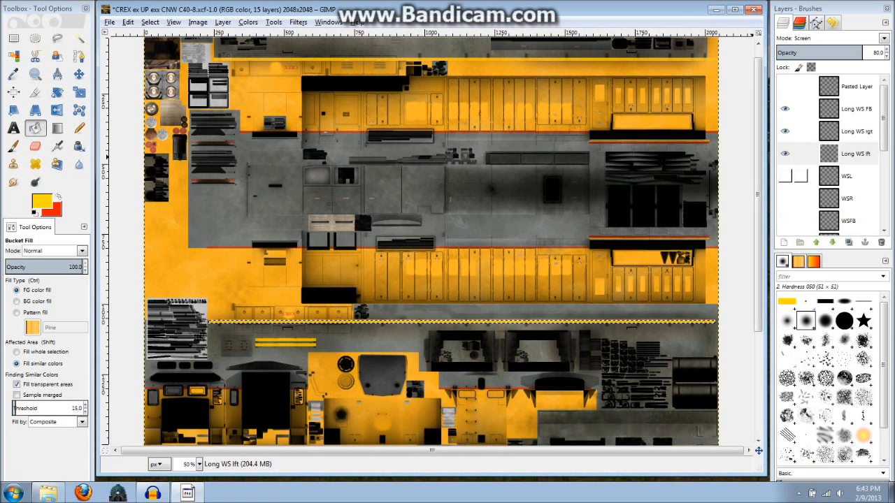
- Show the CREX blk and CREX blk 2 layers and hide CREX red 1 and CREX red 2
left_click_drag(884, 119, 884, 152)
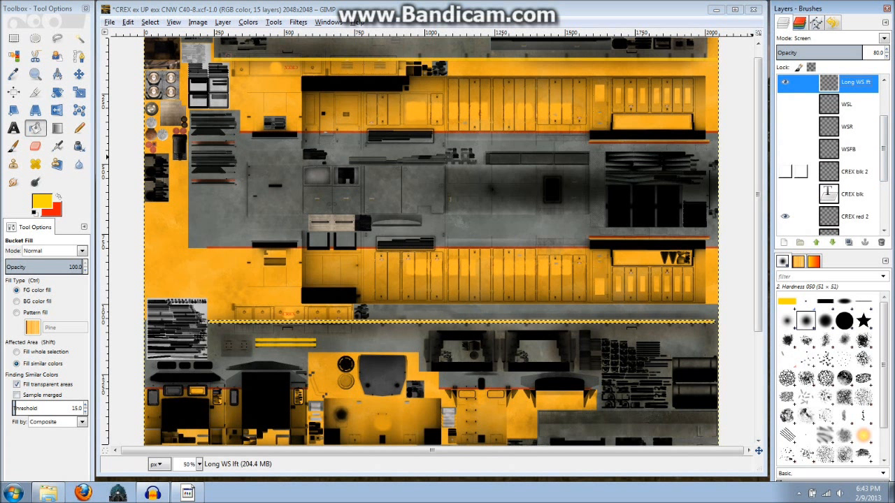
left_click(785, 172)
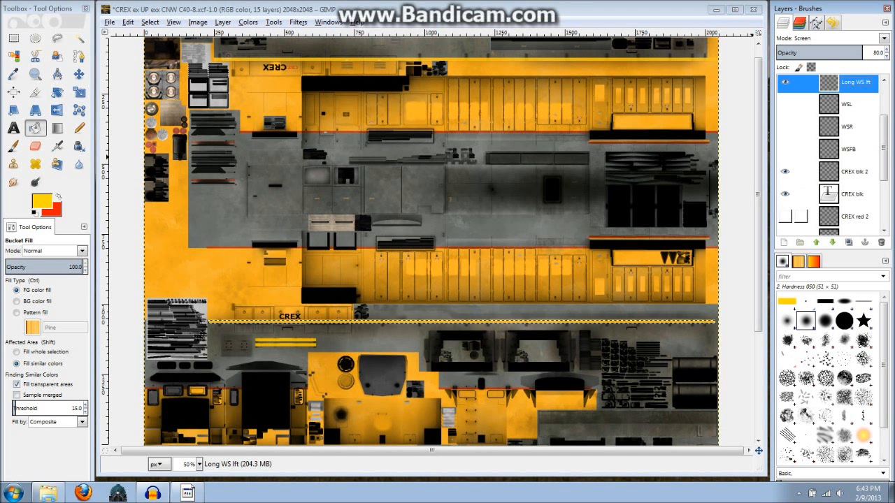
scroll(784, 196, "down", 1)
left_click(784, 170)
left_click(785, 215)
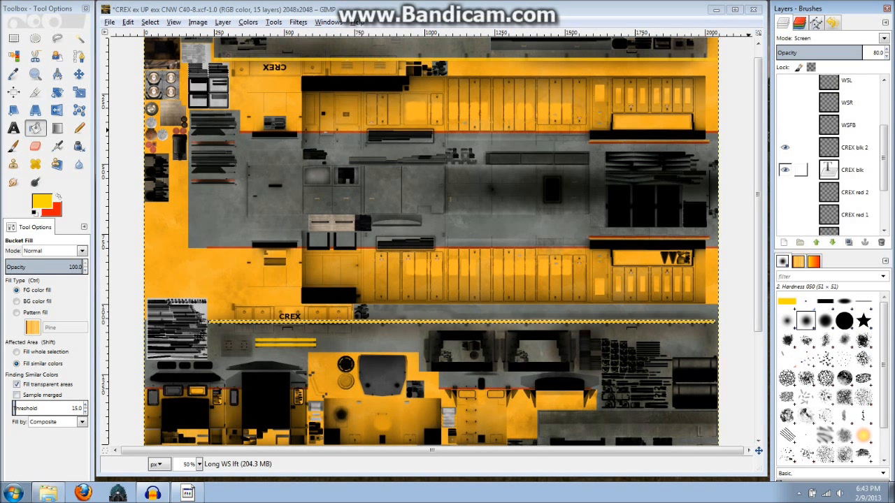
scroll(795, 171, "up", 3)
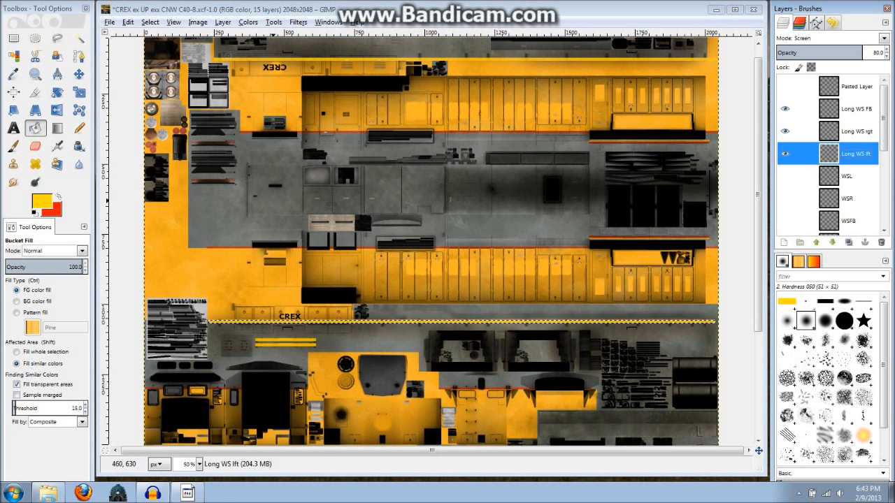
scroll(276, 138, "down", 3)
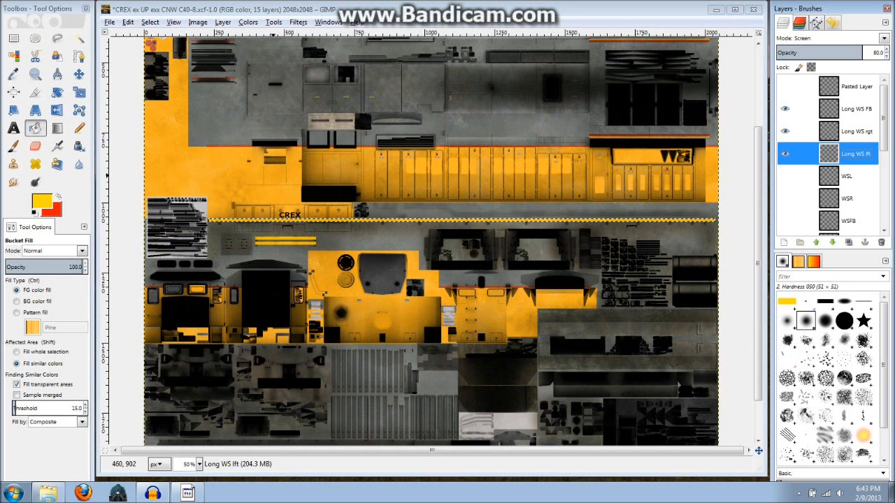